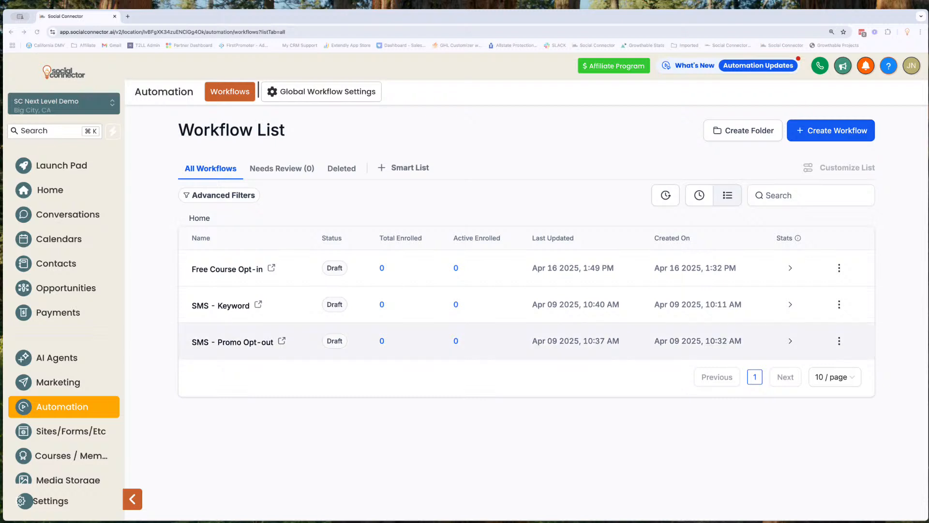
Create a workflow from scratch and save it under the name "Appointment reminder Workflow"
left_click(829, 142)
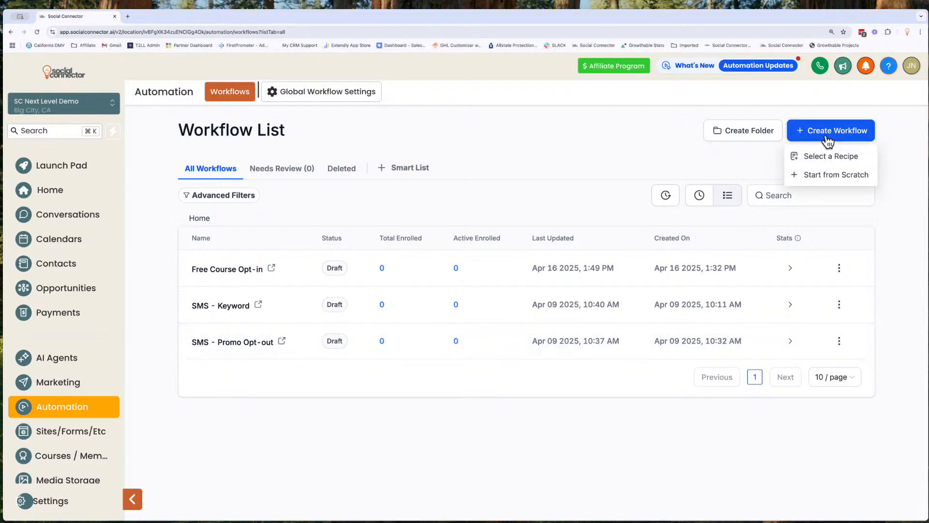
left_click(828, 174)
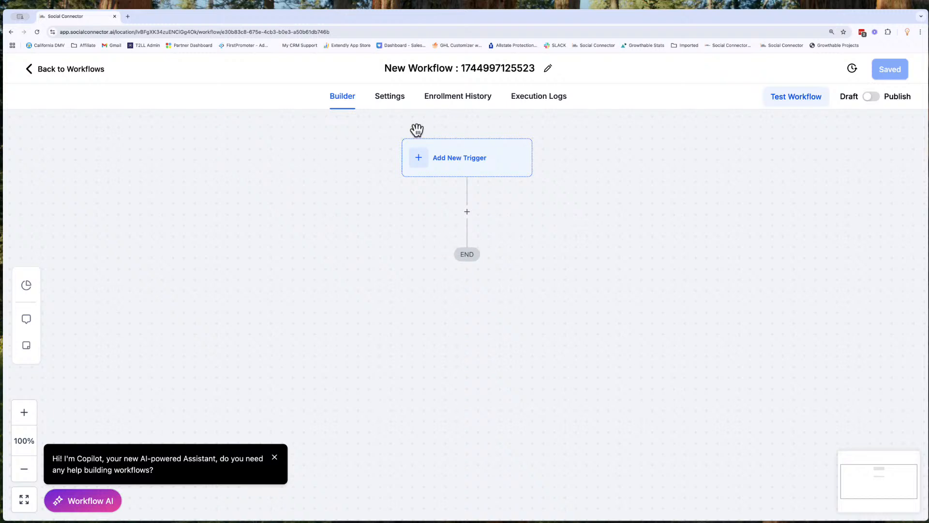
left_click(442, 68)
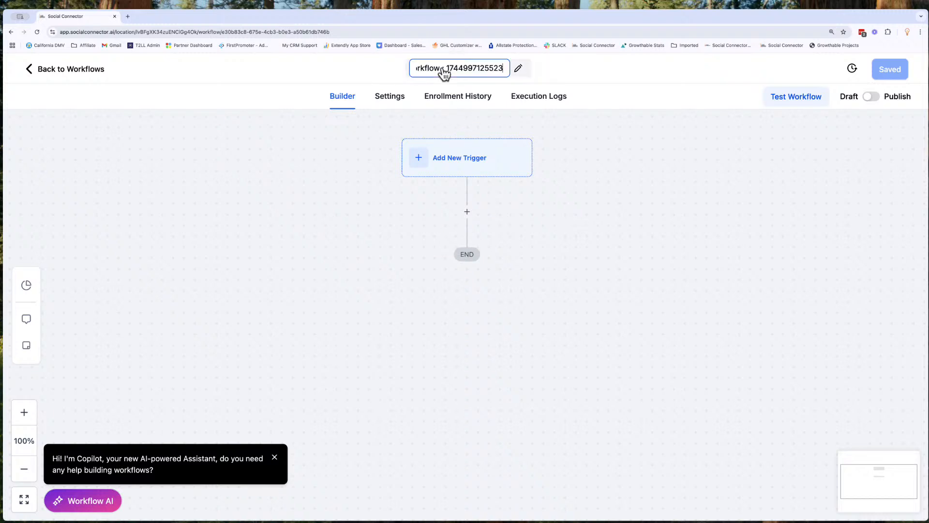
triple_click(442, 67)
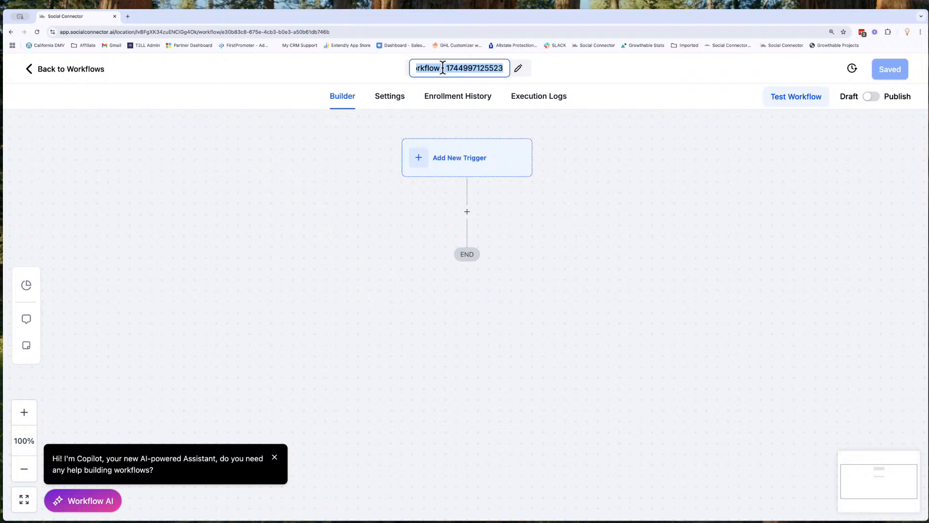
type("Appp")
key("BackSpace")
type("l")
key("BackSpace")
type("o")
left_click(467, 88)
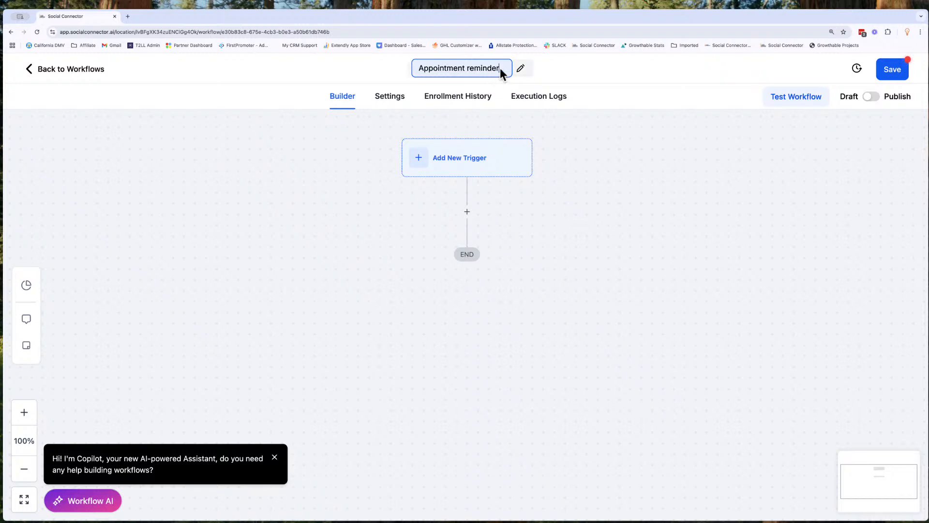
type("Workflow")
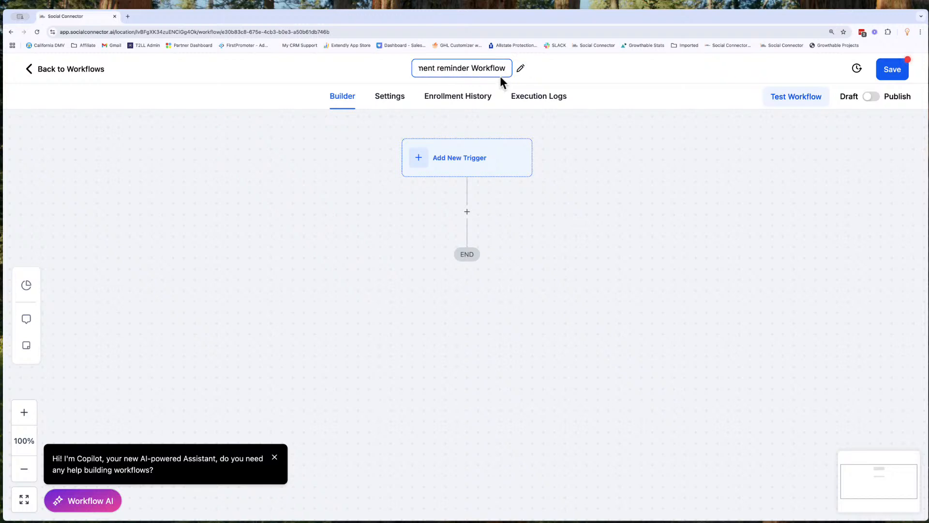
left_click(589, 137)
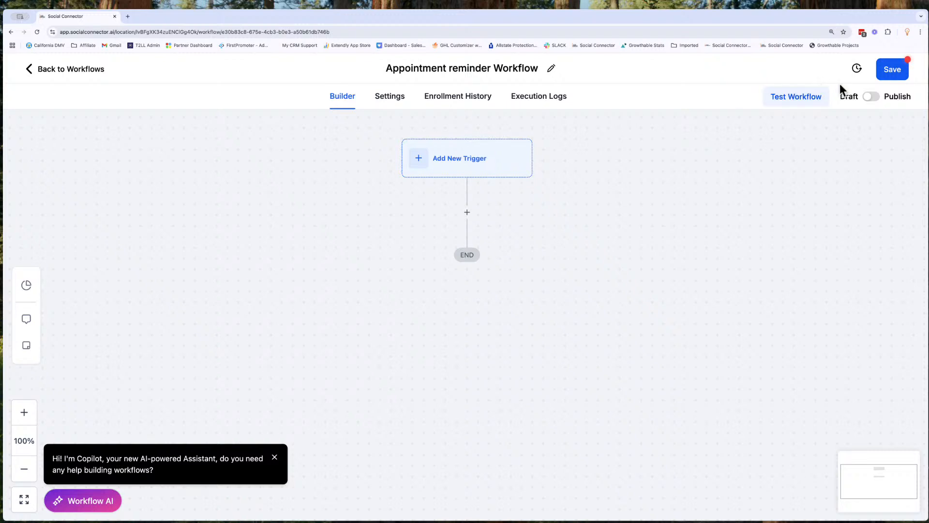
left_click(902, 71)
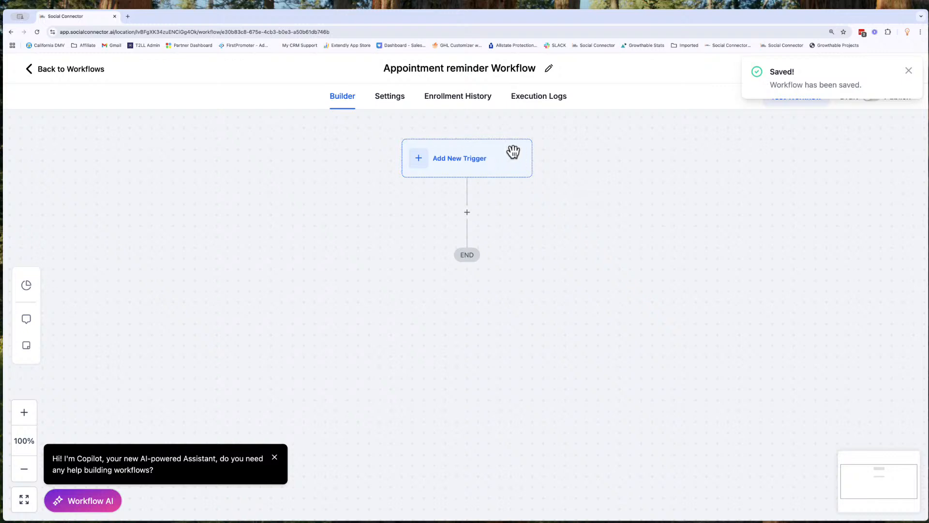
left_click(466, 160)
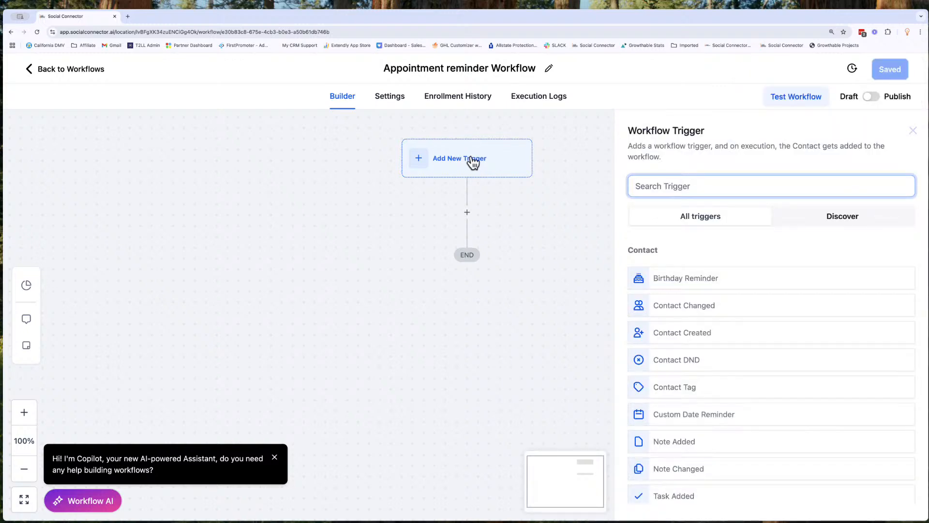
type("app")
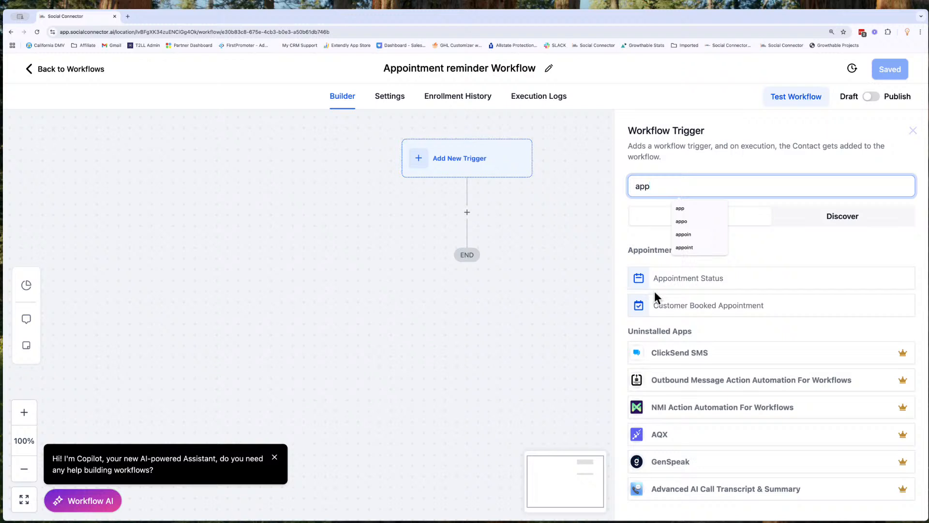
left_click(742, 261)
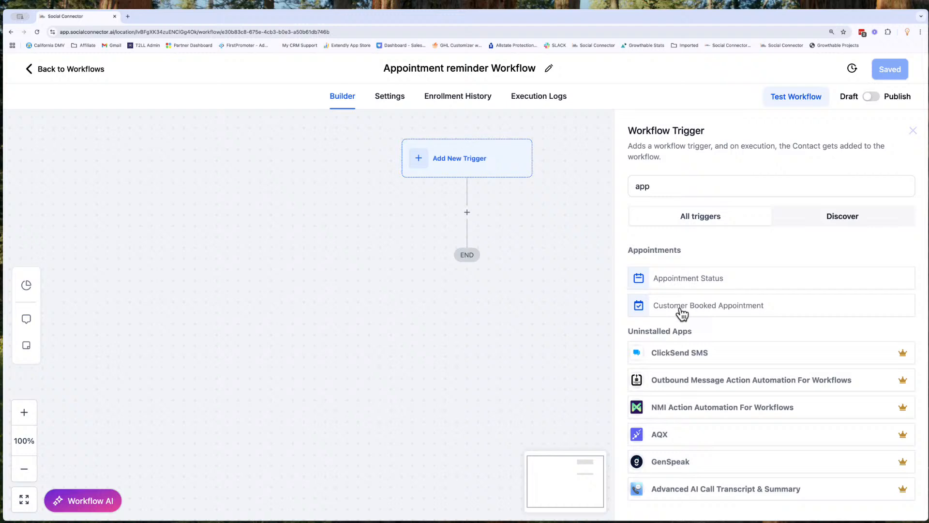
left_click_drag(655, 308, 692, 310)
left_click(693, 310)
left_click(826, 500)
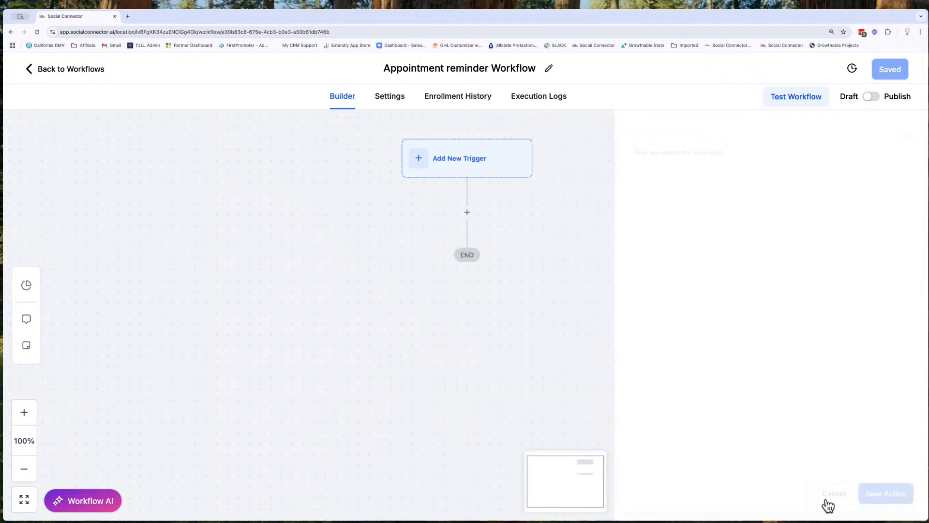
Search the workflow triggers for "app" and choose the Appointment Status trigger
left_click(478, 173)
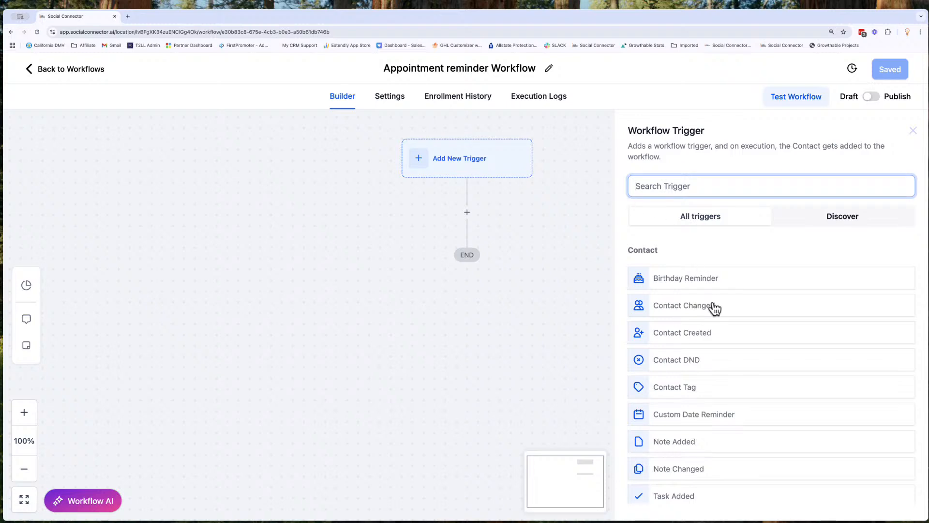
type("app")
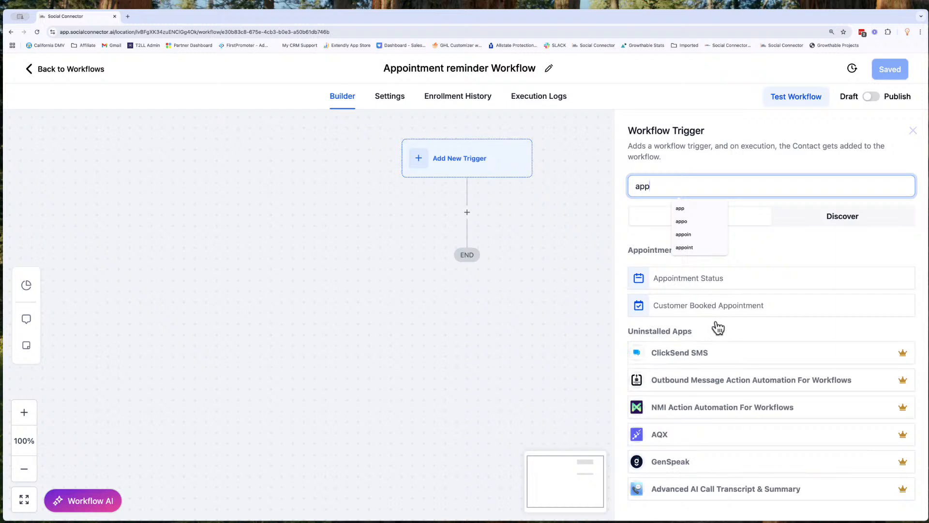
left_click(698, 280)
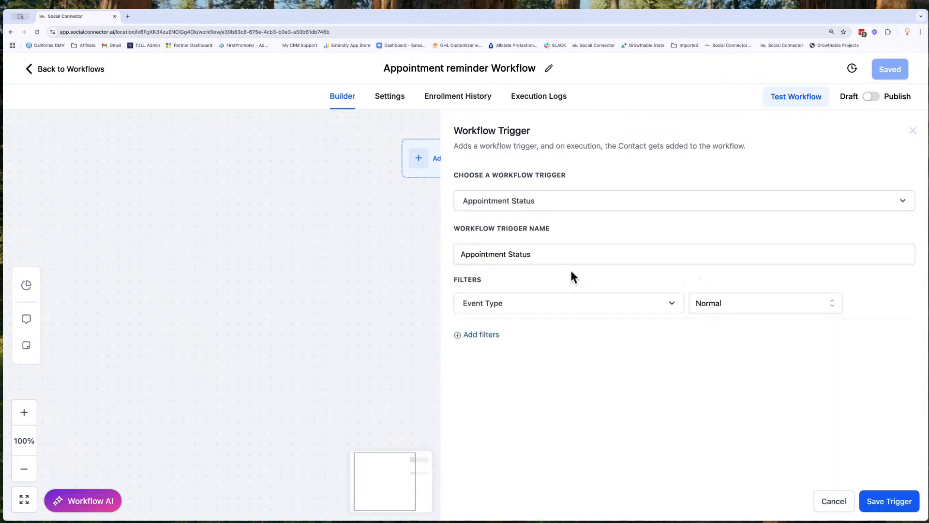
Rename the workflow trigger as "Appointment: Discovery Call"
left_click(542, 256)
key("BackSpace")
key("BackSpace")
key("BackSpace")
key("BackSpace")
key("BackSpace")
key("BackSpace")
key("BackSpace")
type(": Discovery Call")
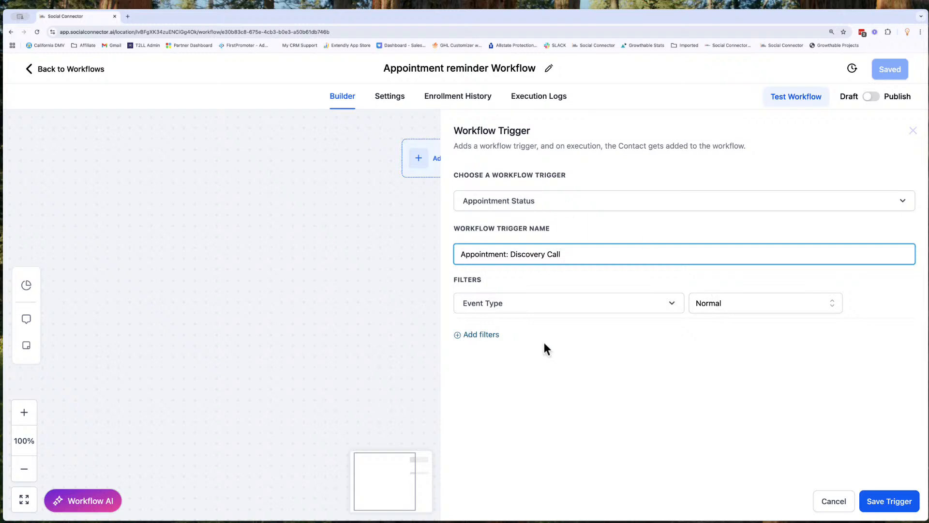
Add an "In calendar" filter to the trigger and set it to the Discovery Call calendar
left_click(490, 337)
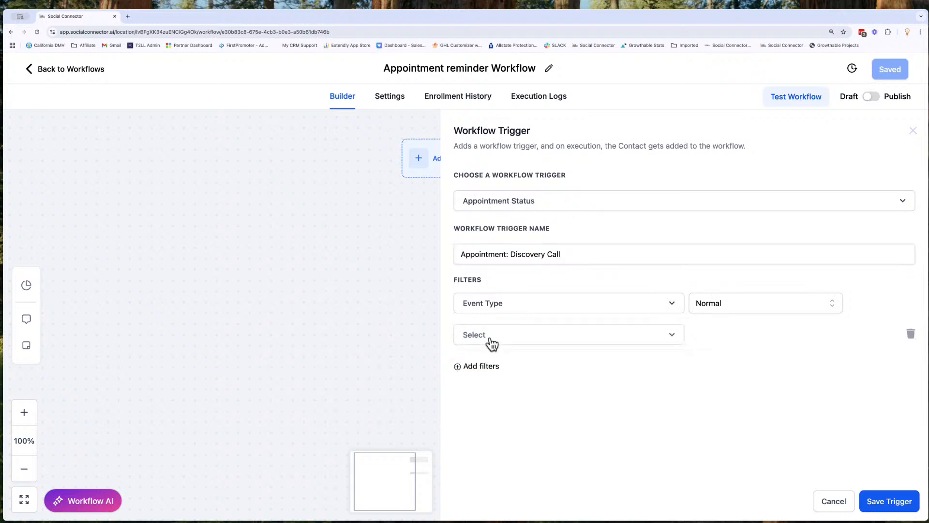
left_click(491, 338)
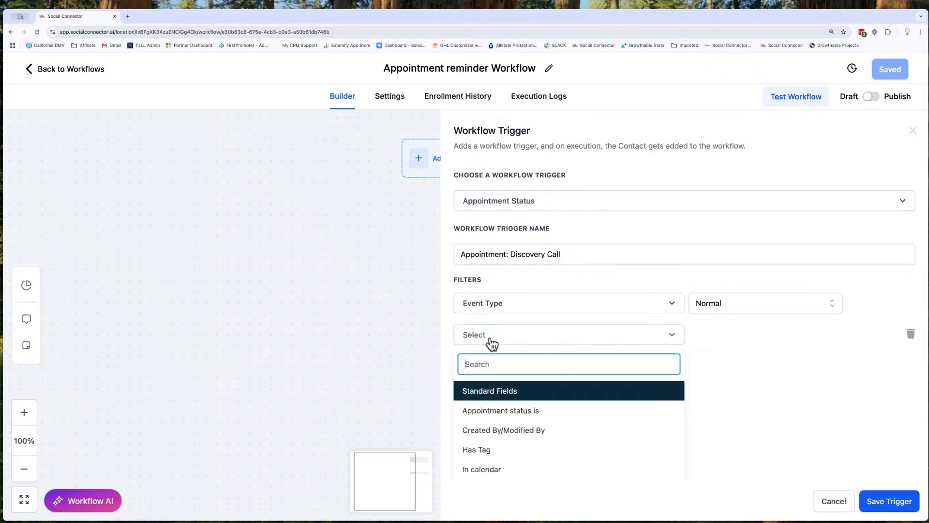
left_click(492, 470)
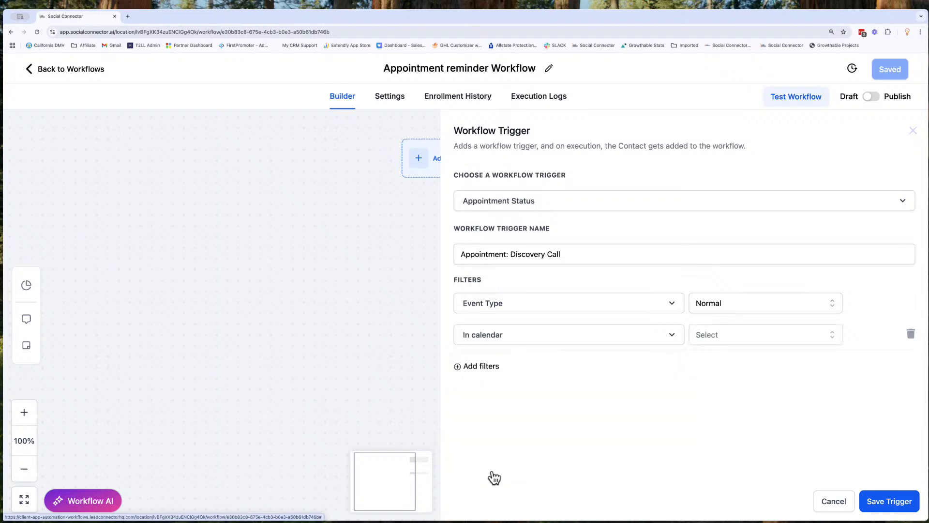
left_click(718, 337)
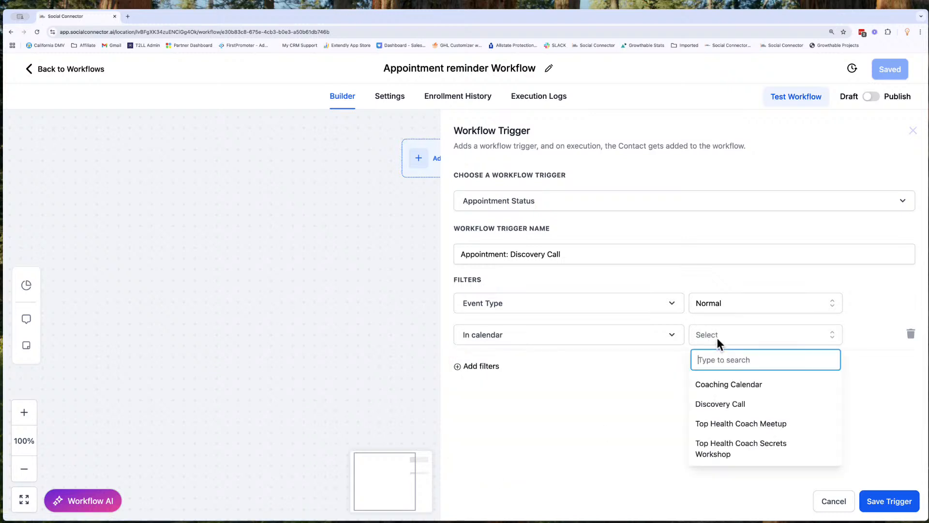
left_click(740, 406)
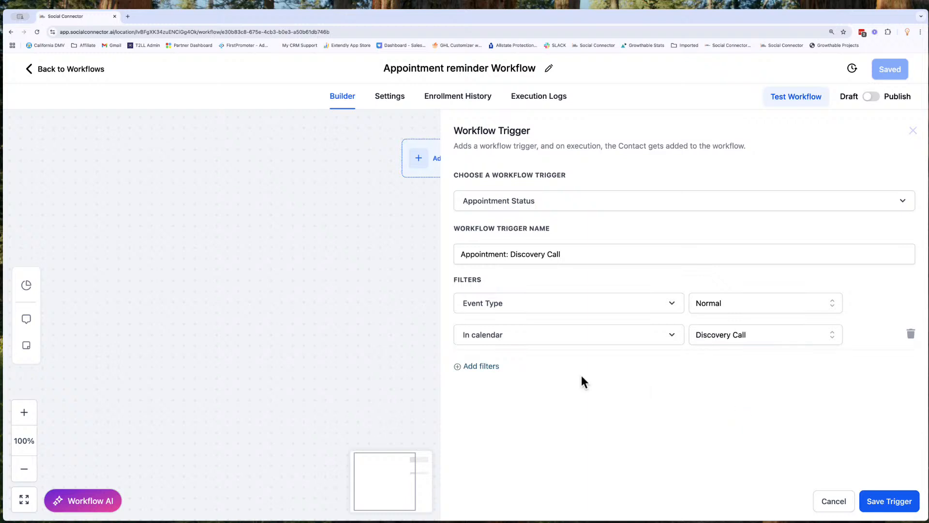
Add an "Appointment status is" filter set to confirmed, and save both the trigger and the workflow
left_click(488, 367)
left_click(488, 368)
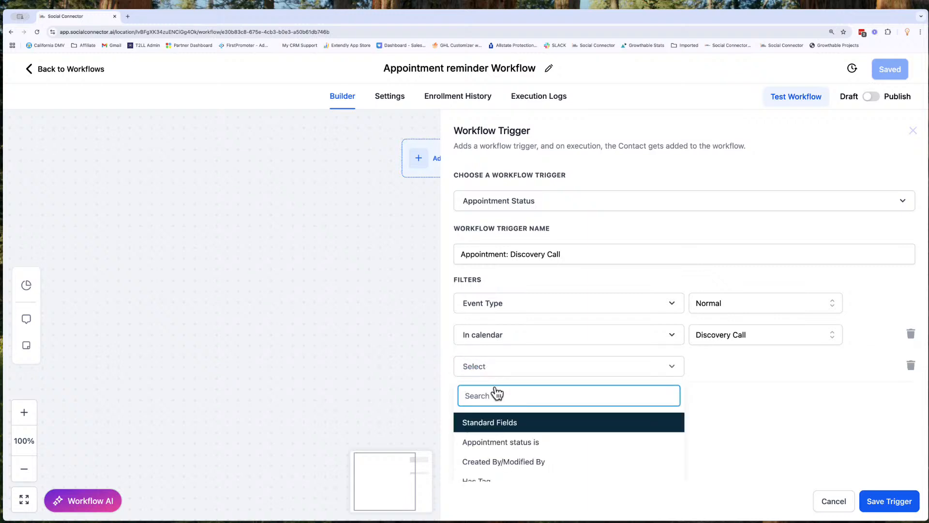
scroll(498, 390, "down", 3)
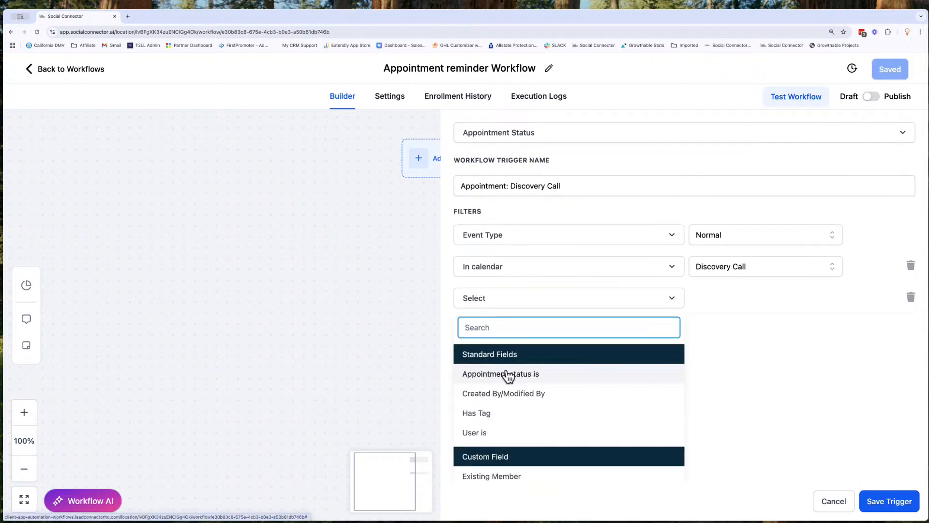
left_click(507, 376)
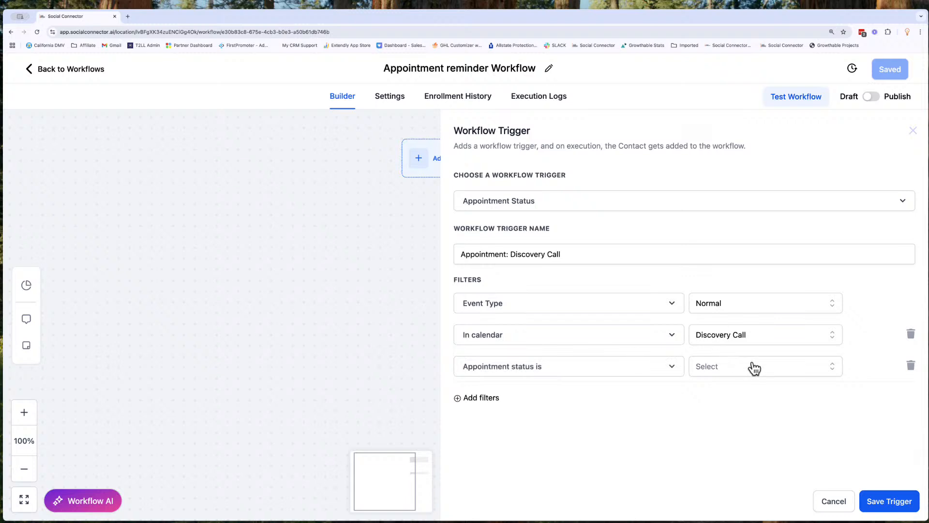
left_click(706, 368)
scroll(723, 429, "down", 1)
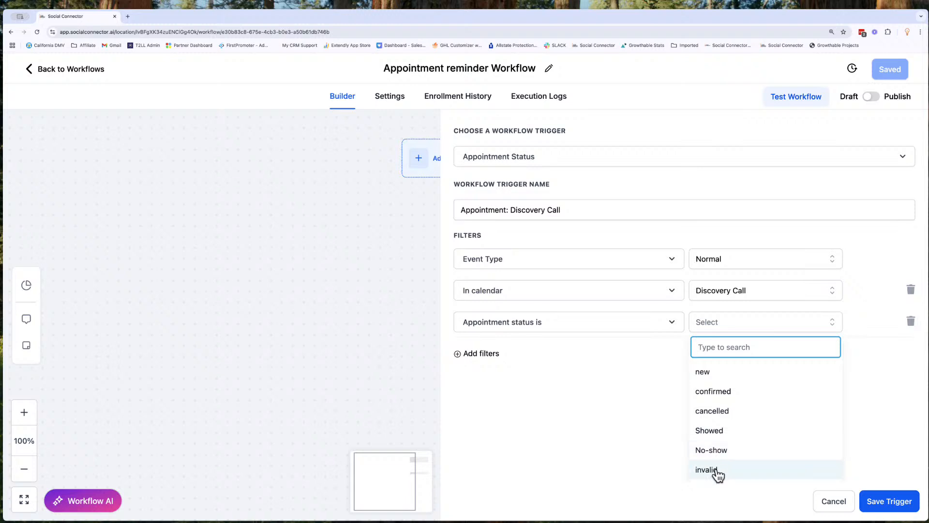
left_click(721, 395)
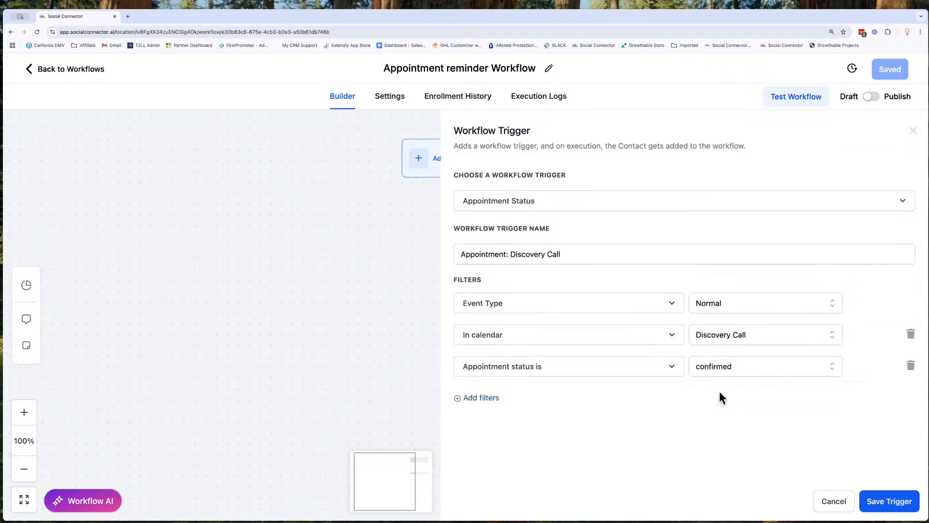
left_click(884, 501)
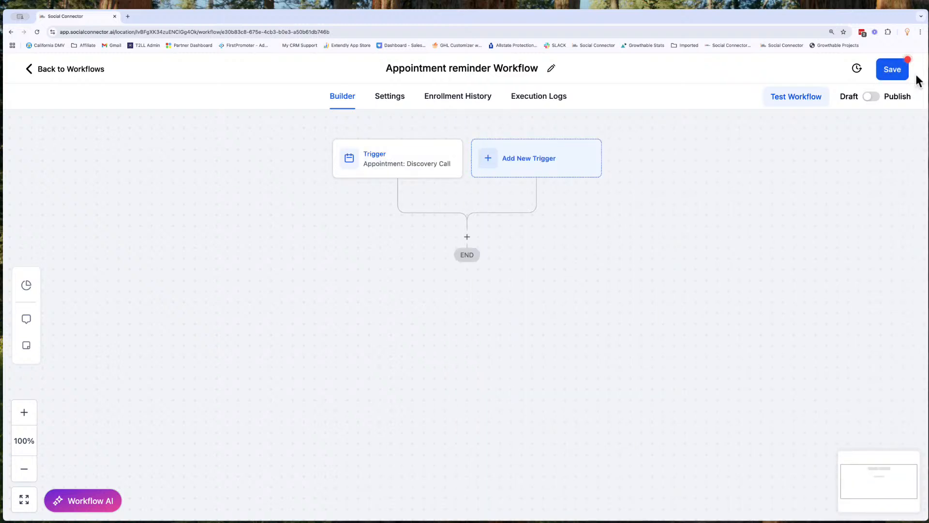
left_click(896, 73)
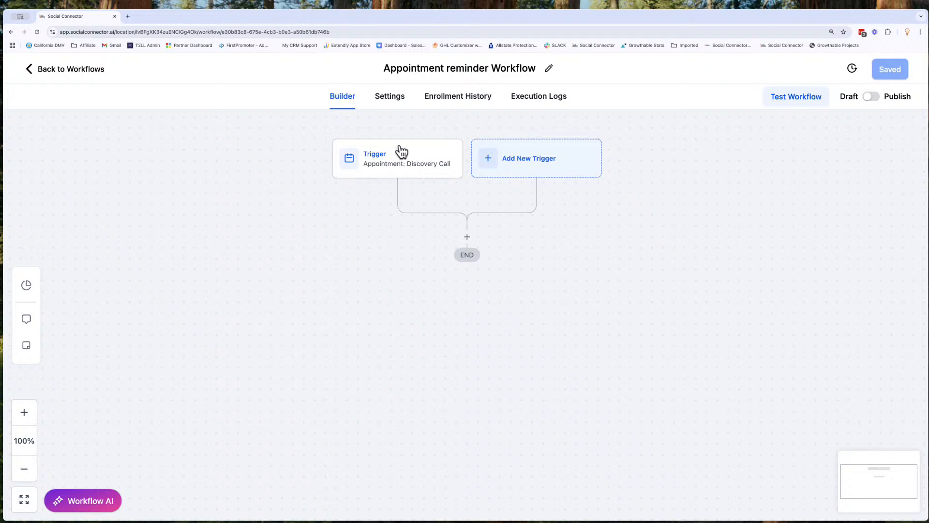
Add a Send Email action below the trigger and name it "Email: Appointment Confirmation"
left_click(468, 239)
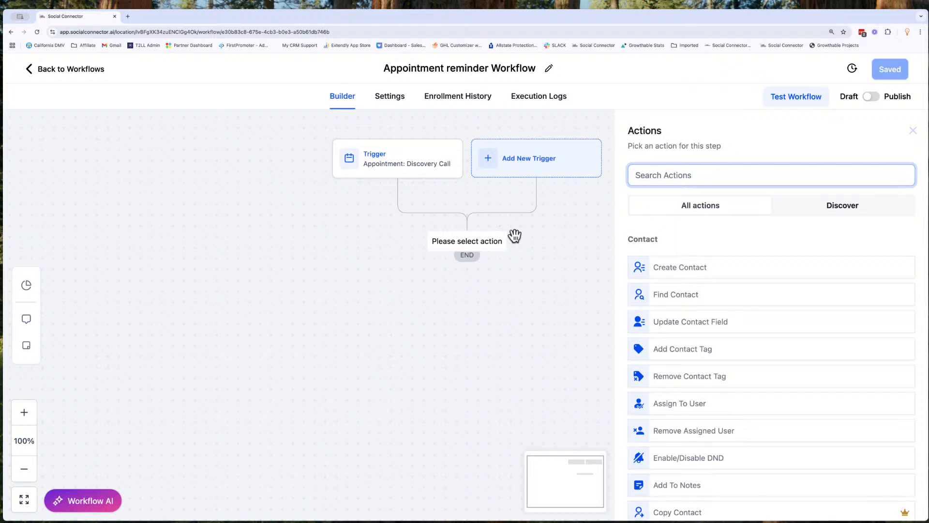
scroll(695, 303, "down", 3)
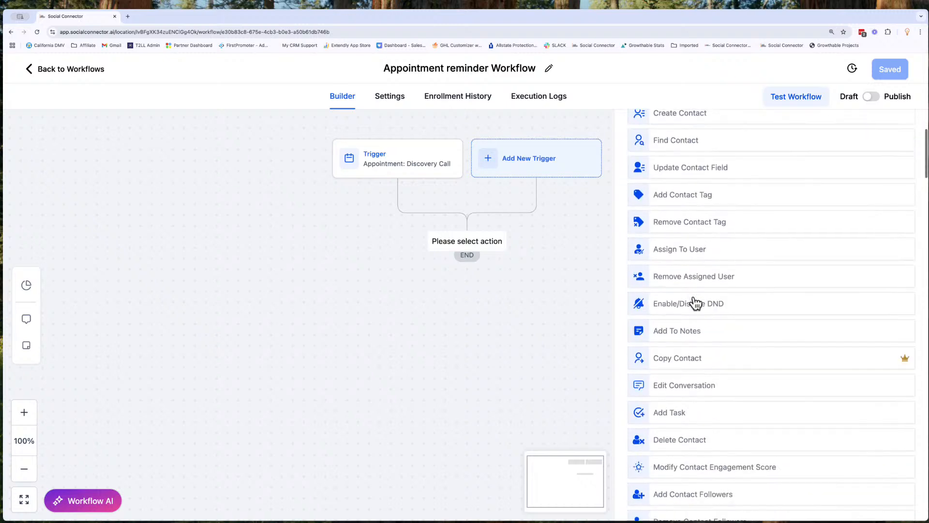
scroll(696, 303, "down", 2)
scroll(696, 303, "down", 3)
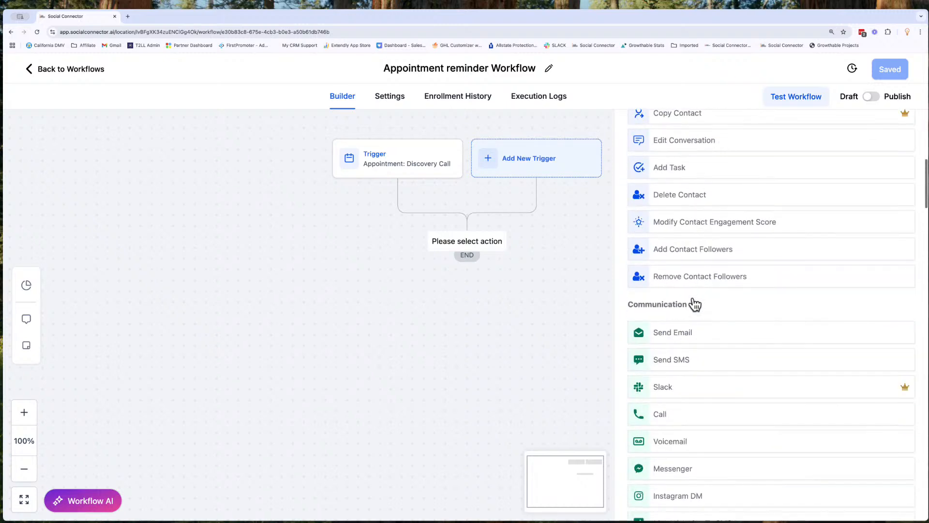
left_click(674, 329)
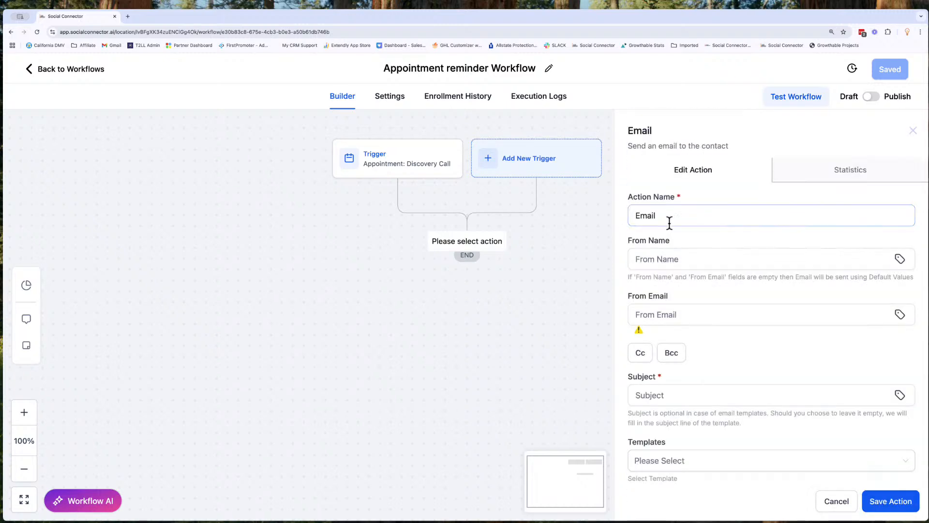
left_click(671, 212)
type(": A")
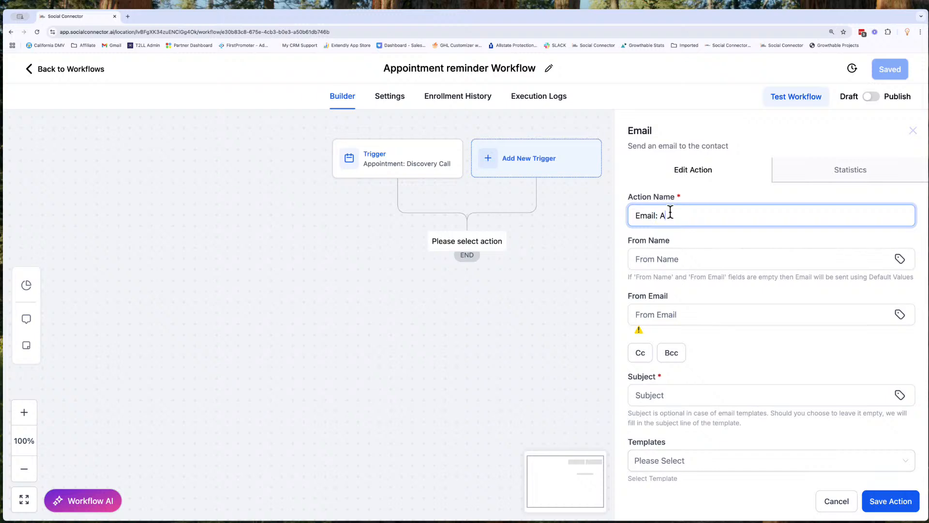
type("ppointment Confirmation")
Set the confirmation email's subject to "Your appointment is set!"
scroll(660, 298, "down", 3)
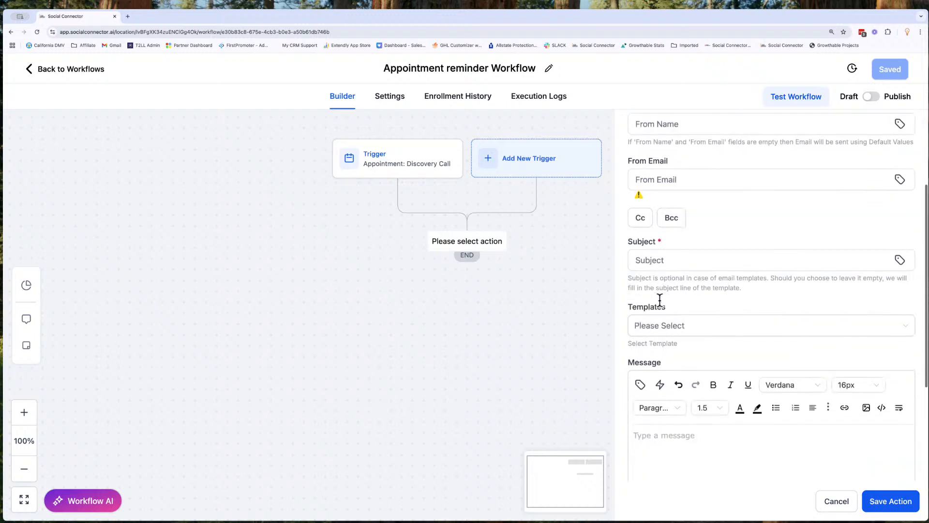
left_click(670, 258)
type("Y")
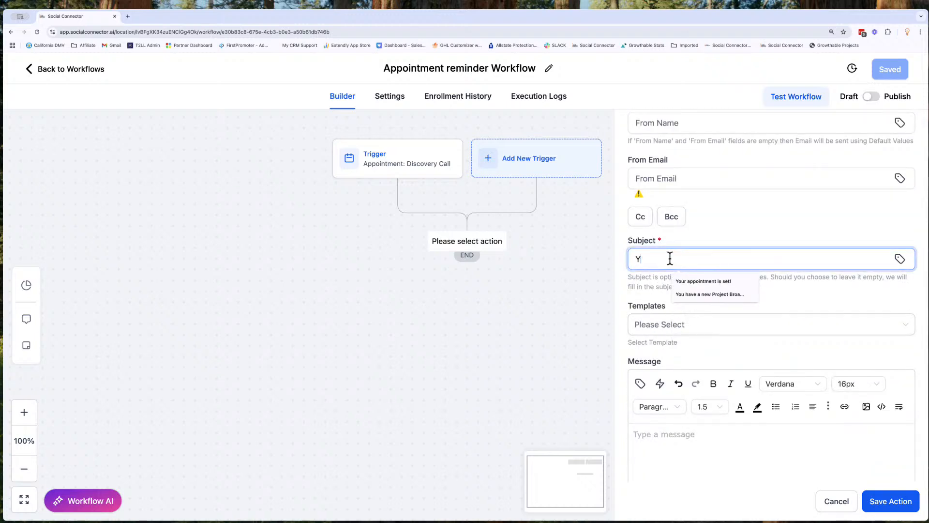
type("ou r A")
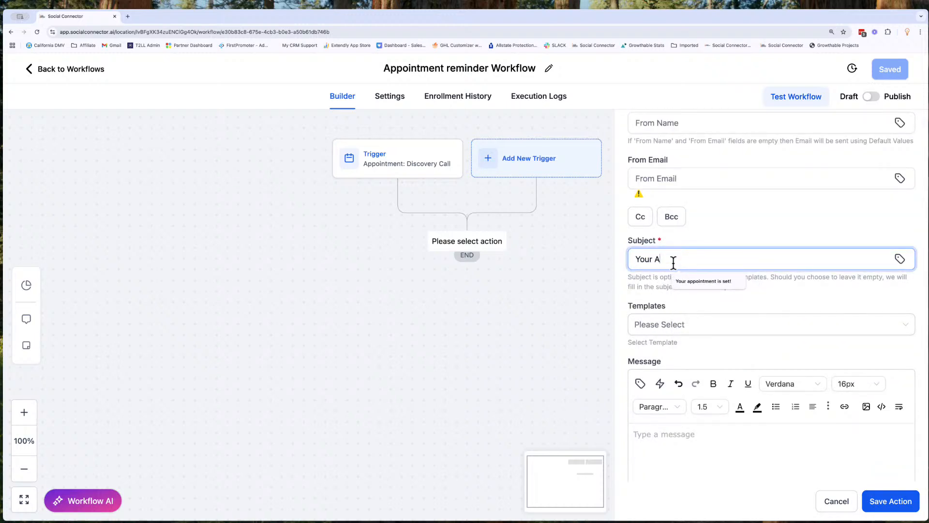
left_click(686, 279)
Start the email message with "Hey {{contact.first_name}}" and a new paragraph reading "Your appointment is set for"
scroll(680, 291, "down", 1)
scroll(681, 291, "down", 3)
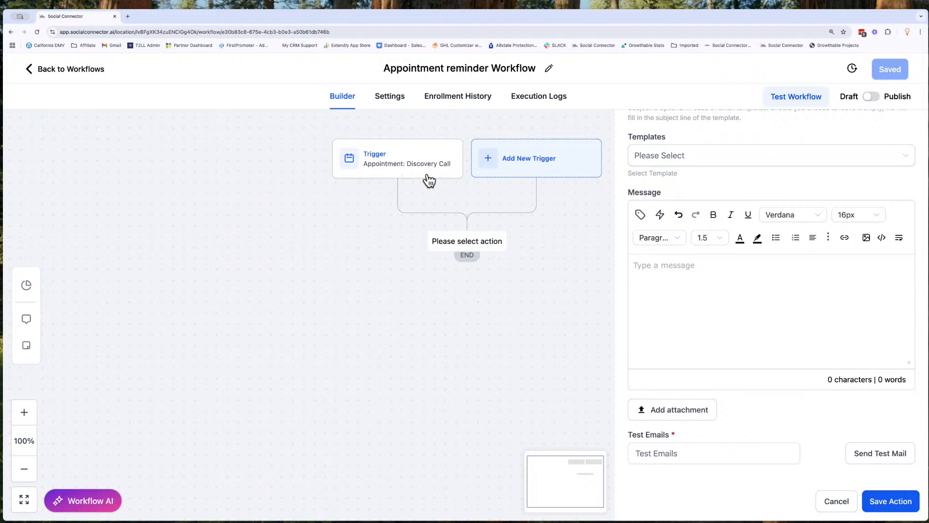
left_click(660, 268)
type("Hey")
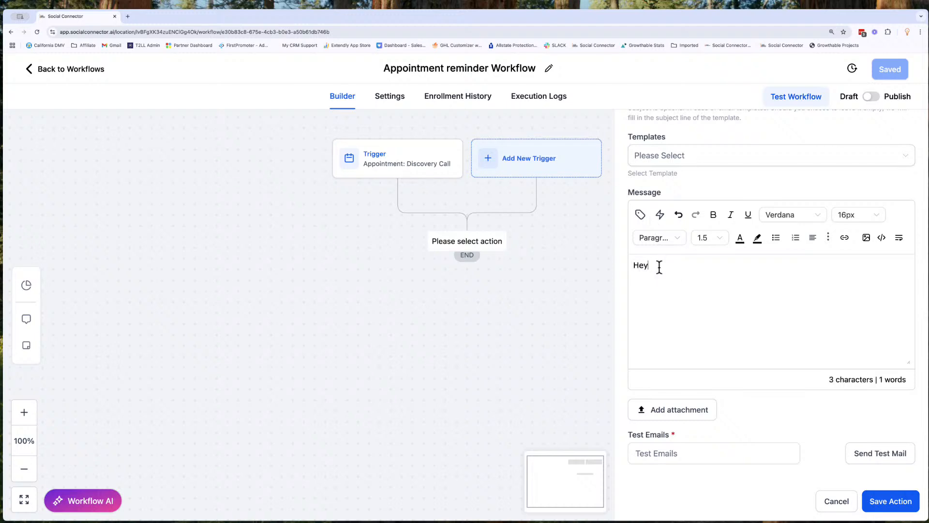
type(" {{contact.first_name")
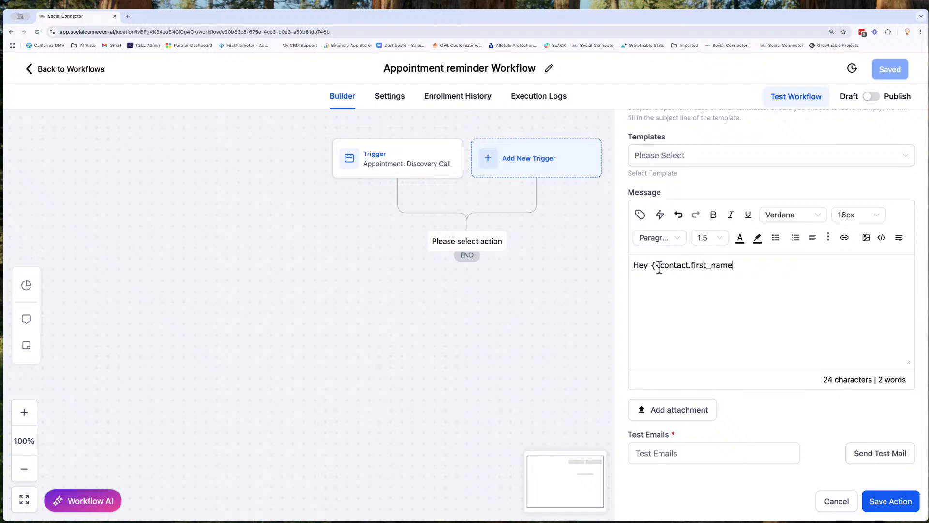
type("}}")
type("Your appointment is set for.")
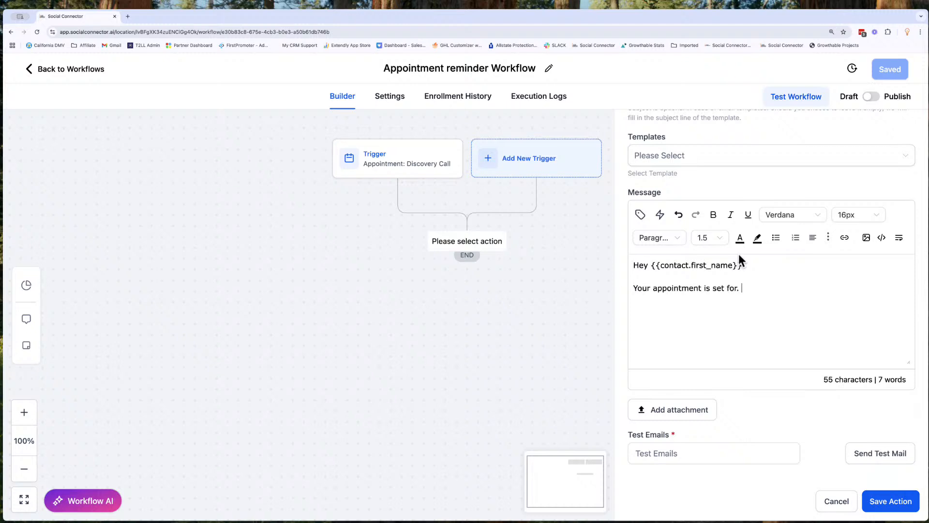
key("BackSpace")
key("BackSpace")
Insert the appointment's Day of the week custom value after "Your appointment is set for"
left_click(642, 216)
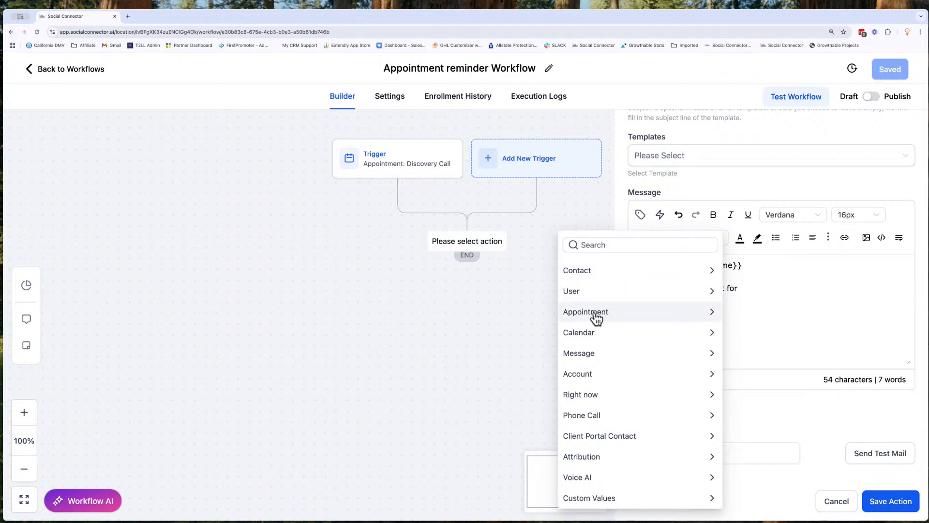
left_click(592, 332)
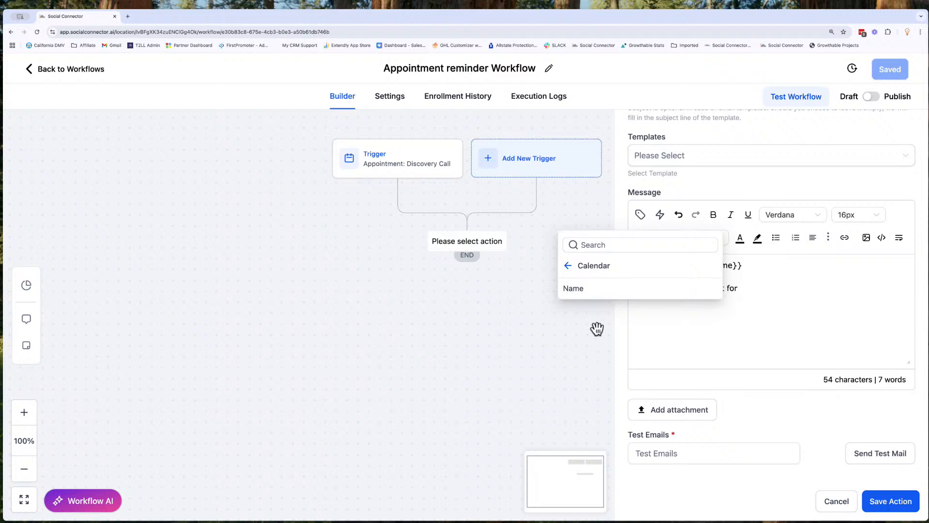
left_click(569, 266)
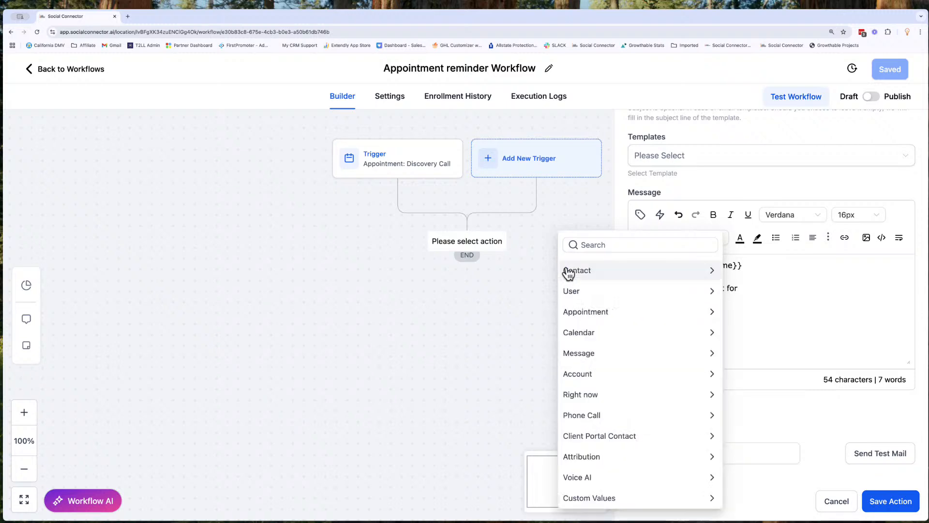
left_click(589, 312)
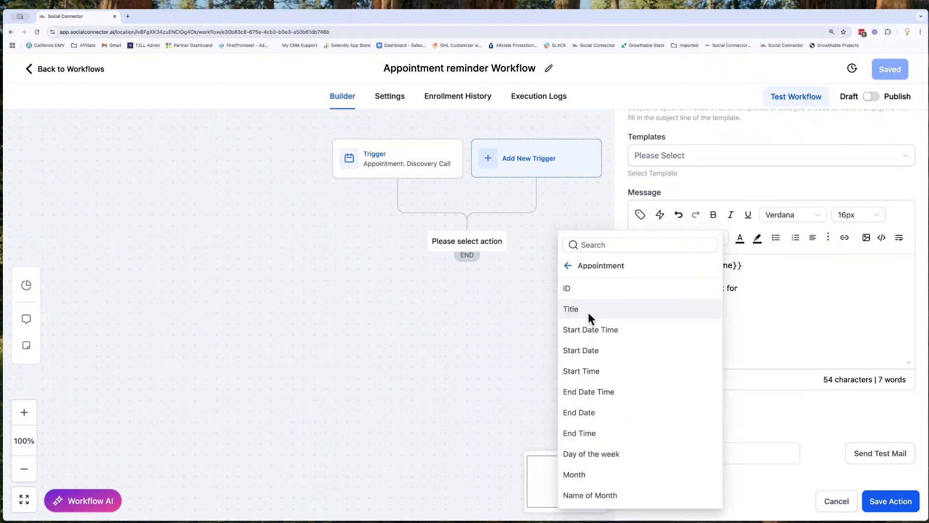
scroll(657, 392, "down", 5)
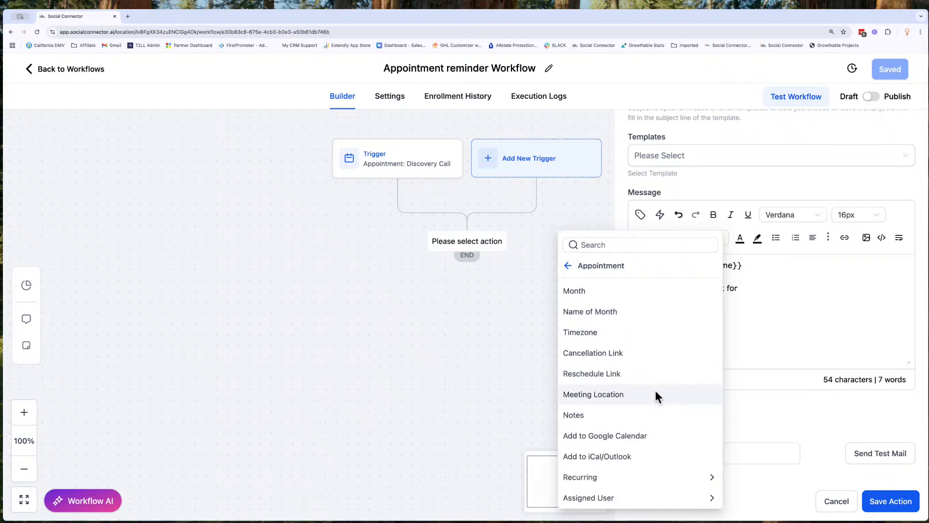
scroll(656, 394, "up", 5)
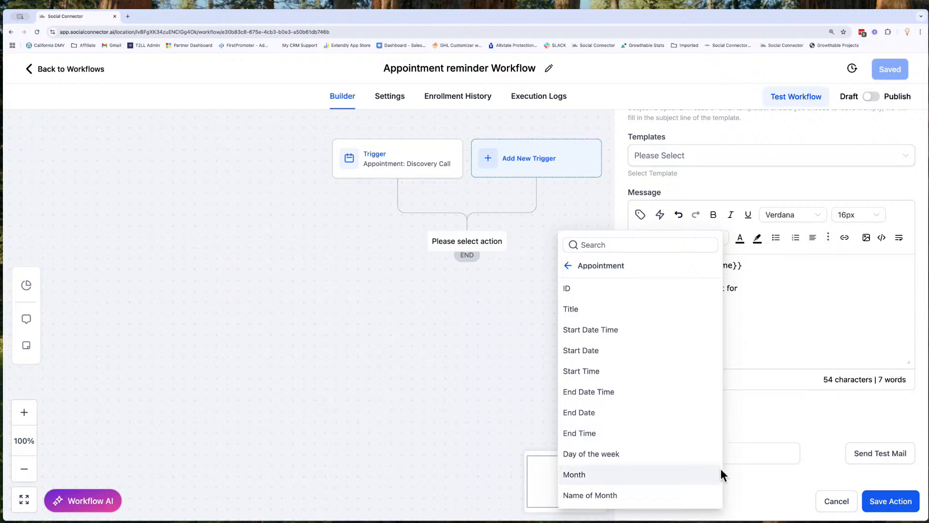
scroll(670, 395, "down", 1)
scroll(670, 394, "down", 1)
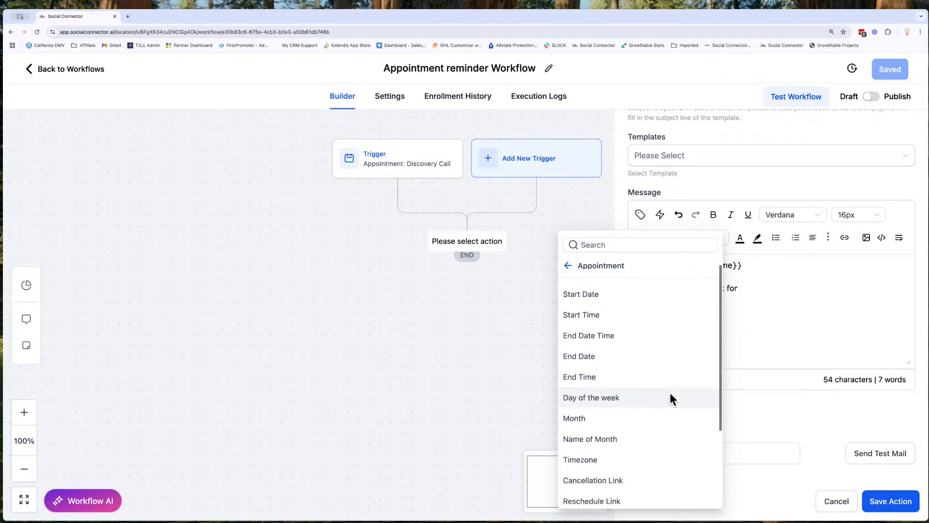
left_click(613, 400)
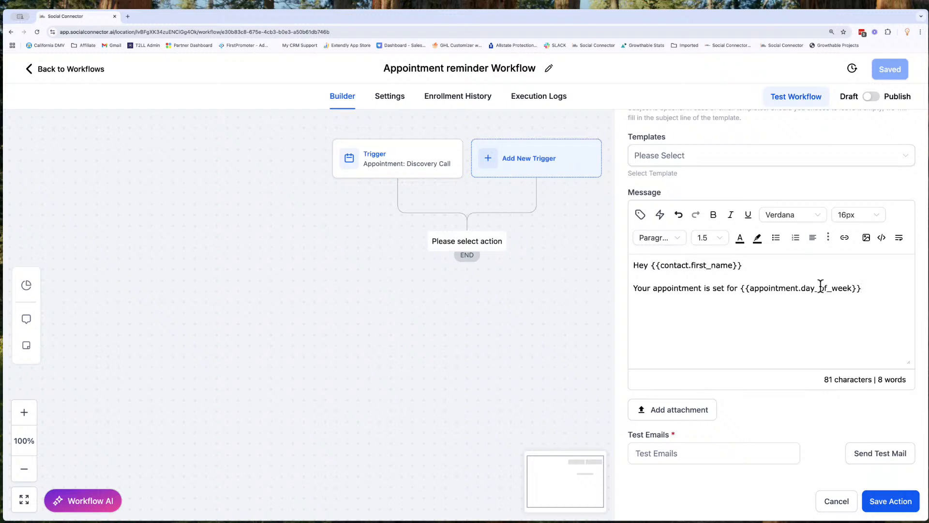
Extend the appointment sentence with a comma, {{appointment.only_start_date}}, the word "at" and {{appointment.start_time}}
type(",")
left_click(640, 216)
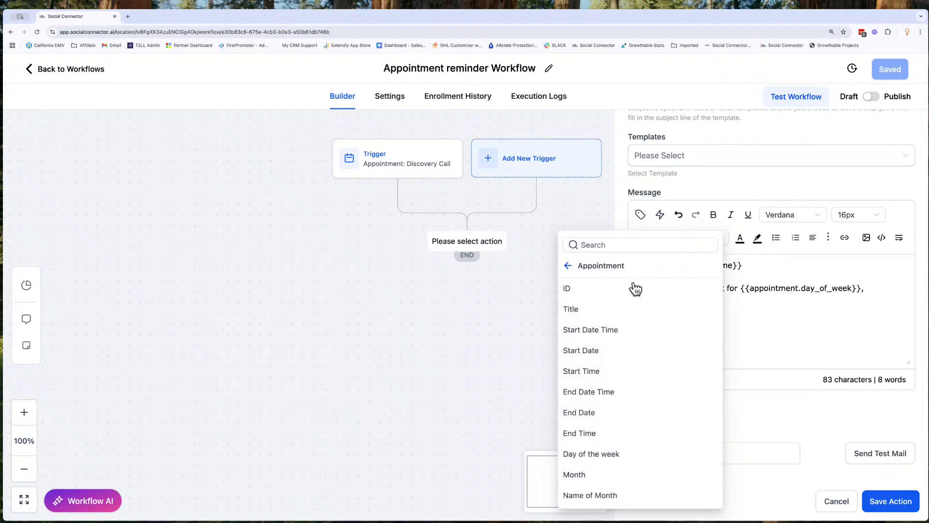
left_click(592, 351)
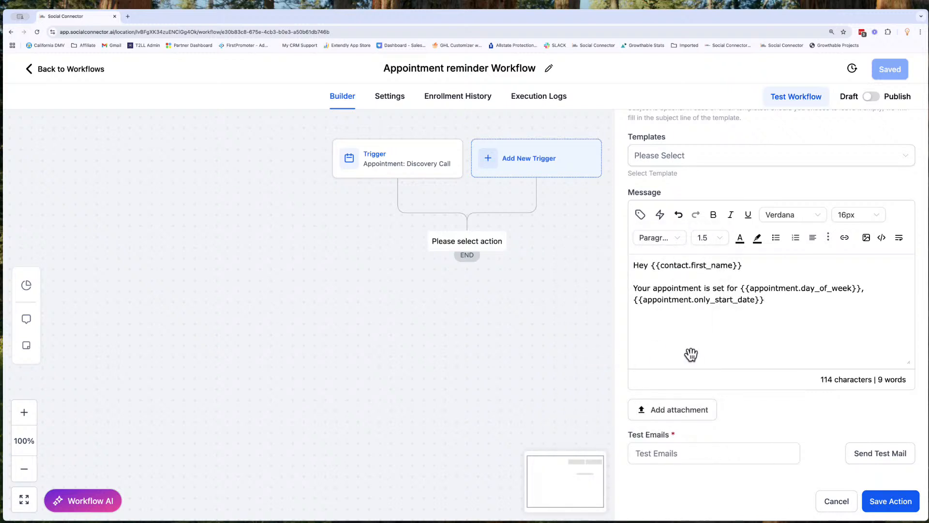
type("at")
left_click(639, 217)
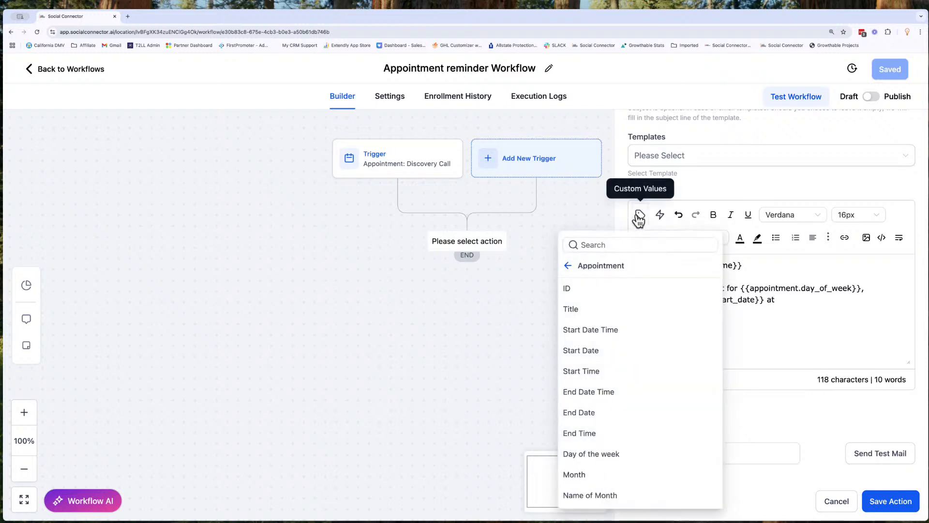
left_click(601, 334)
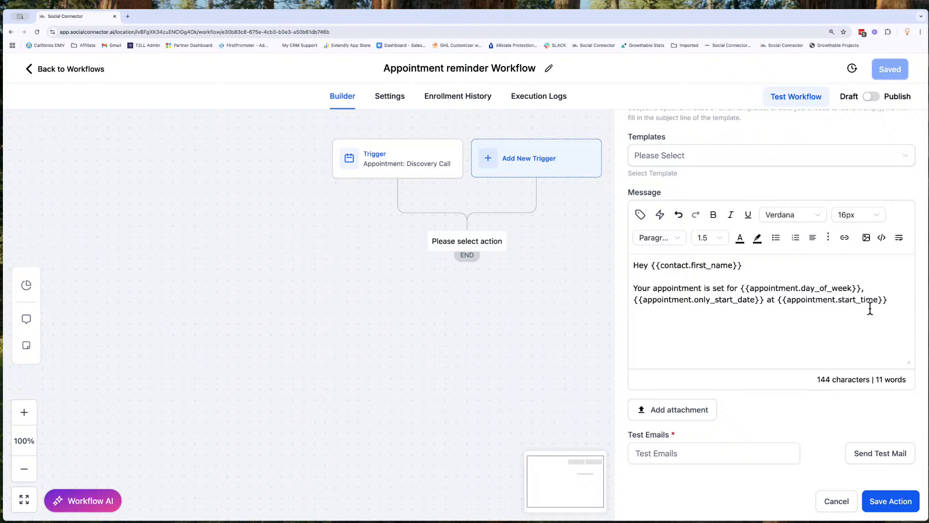
End the sentence with a period and add a new paragraph reading "When it's time for the appointment just click here:"
type(".")
key("Return")
type("When ")
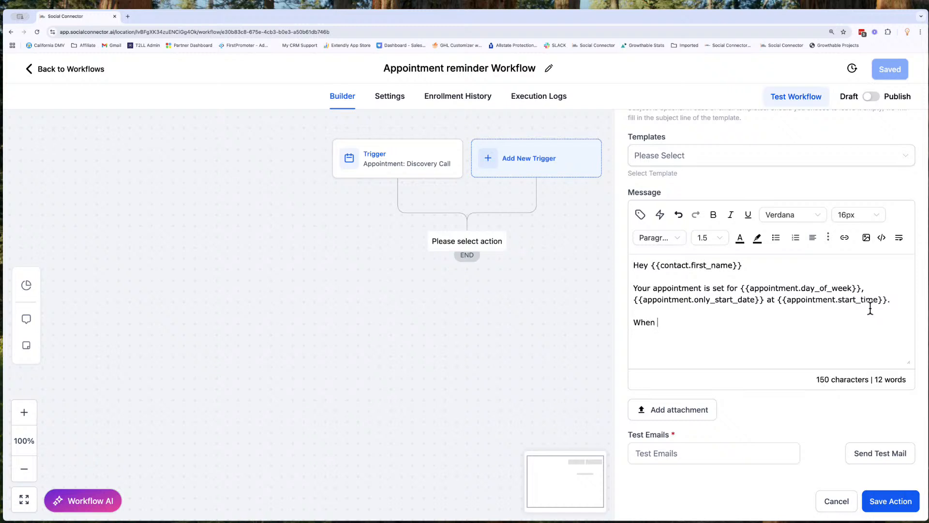
type("it")
key("Return")
type("i")
key("BackSpace")
key("BackSpace")
type("'s time for the appoint j")
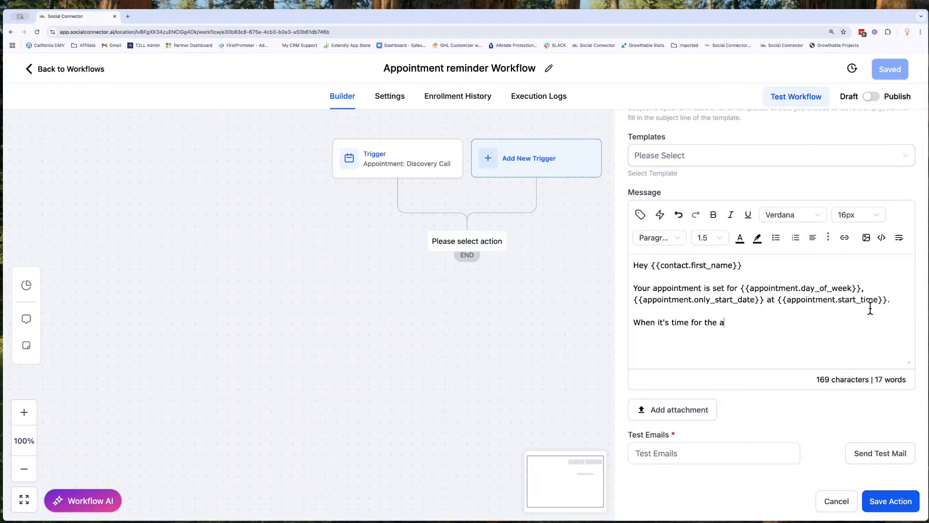
key("BackSpace")
key("BackSpace")
type("ment just click here:")
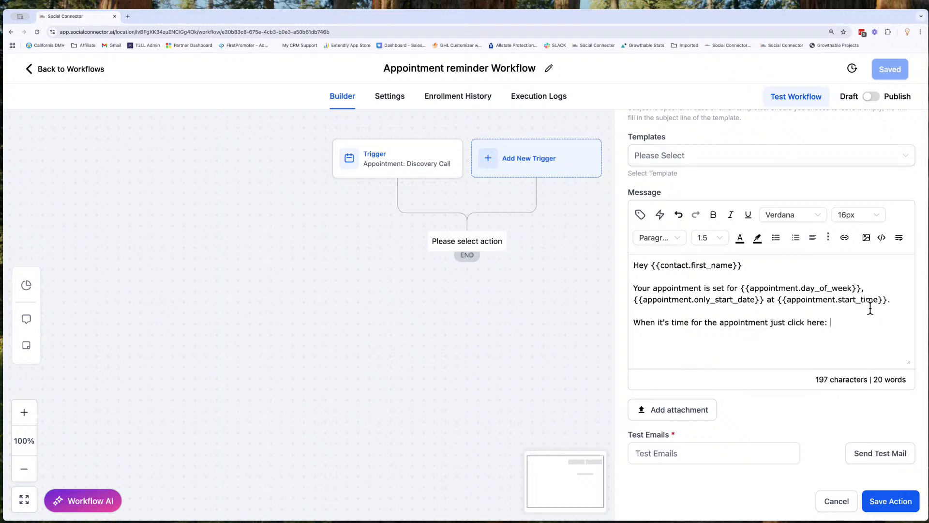
Insert the appointment's Meeting Location custom value on the line below "just click here:"
key("Return")
left_click(639, 215)
scroll(632, 387, "down", 4)
scroll(631, 392, "down", 1)
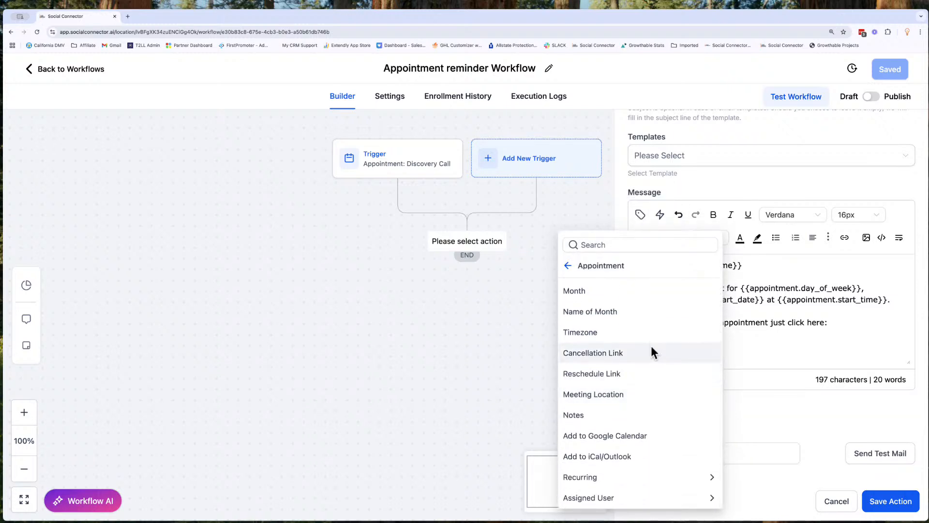
scroll(637, 327, "up", 1)
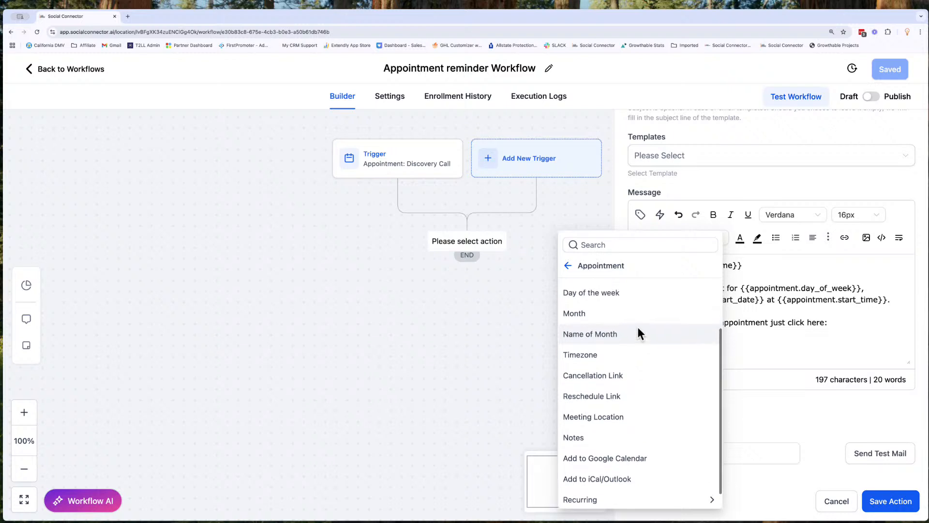
left_click(599, 418)
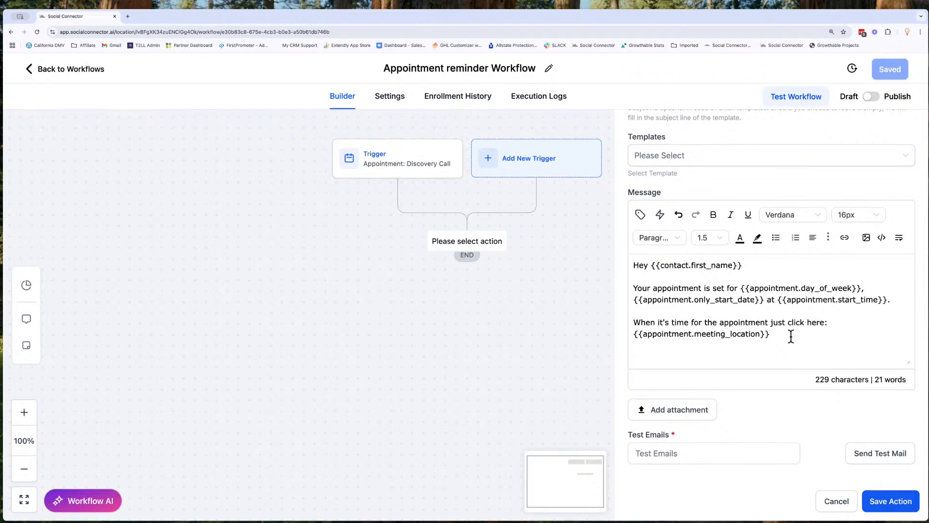
Add a paragraph reading "If you'd like to reschedule click here:" followed by the appointment's Reschedule Link custom value
type("If you'd like to reschedule ")
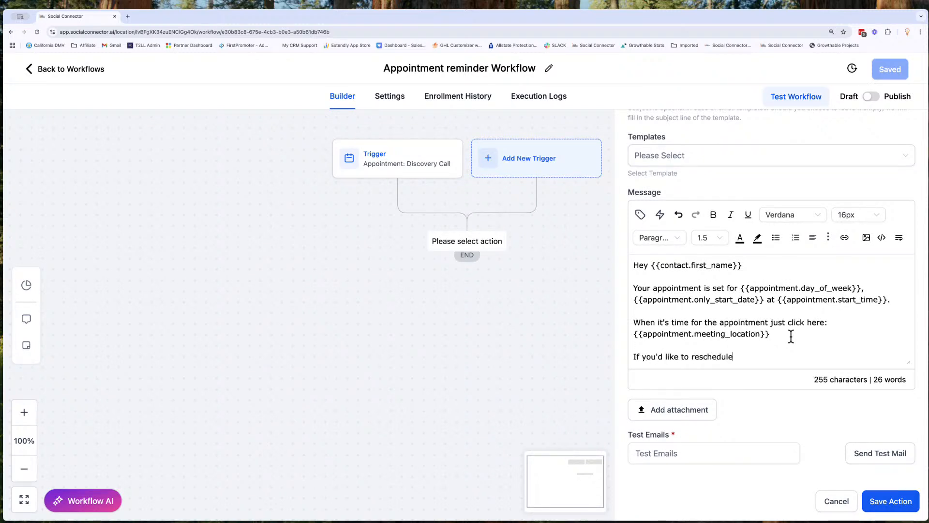
type("click here:")
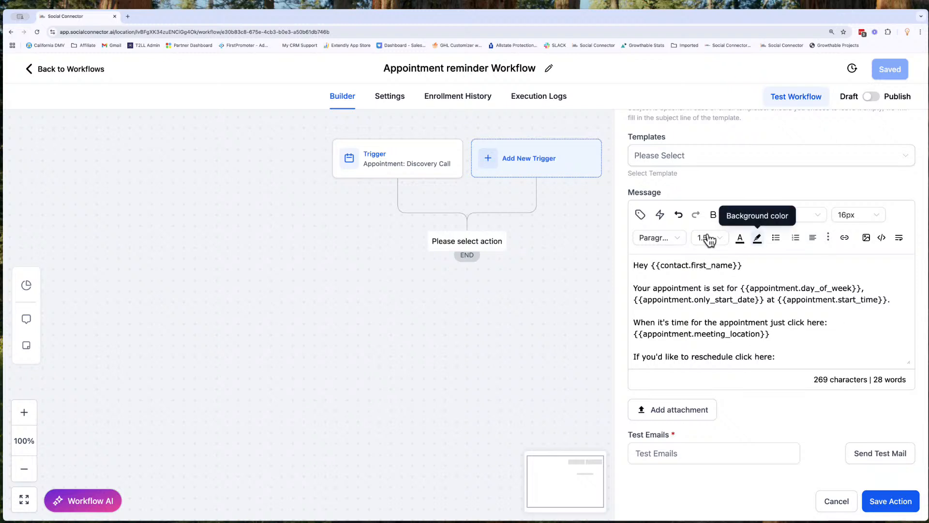
left_click(640, 219)
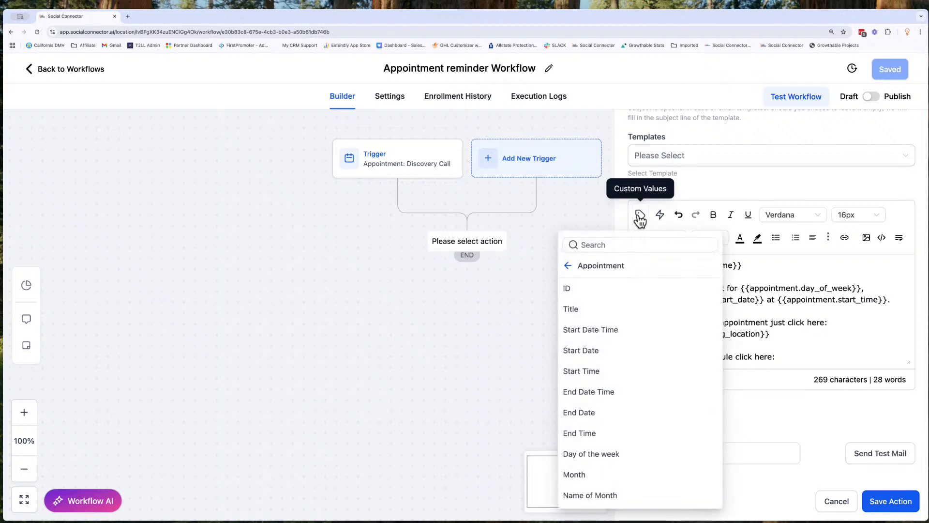
scroll(619, 352, "down", 3)
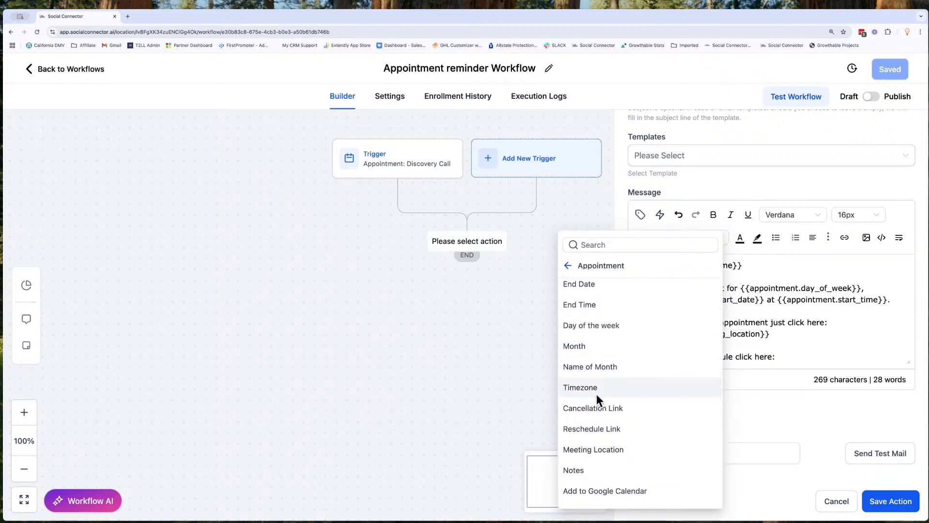
left_click(593, 429)
Copy the {{appointment.reschedule_link}} placeholder and replace it in the message with the word "RESCHEDULE"
left_click_drag(778, 357, 908, 357)
key("super+c")
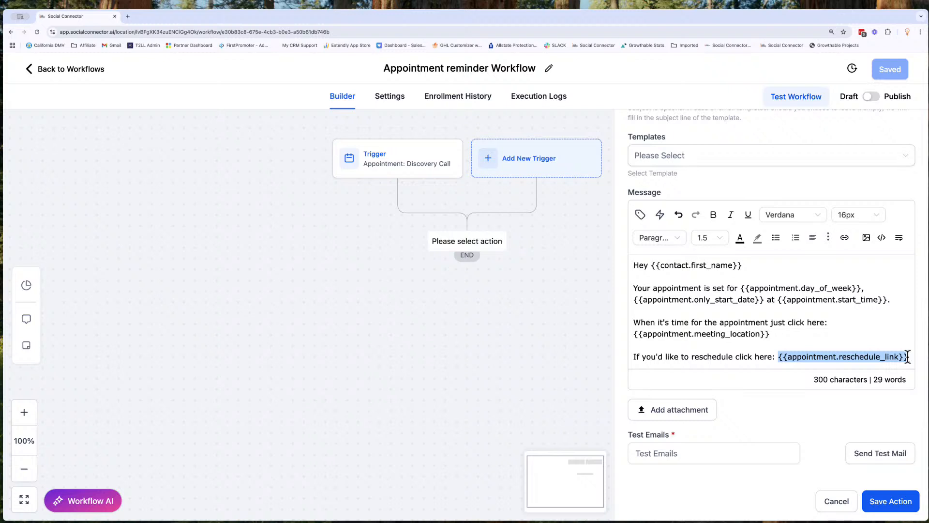
key("BackSpace")
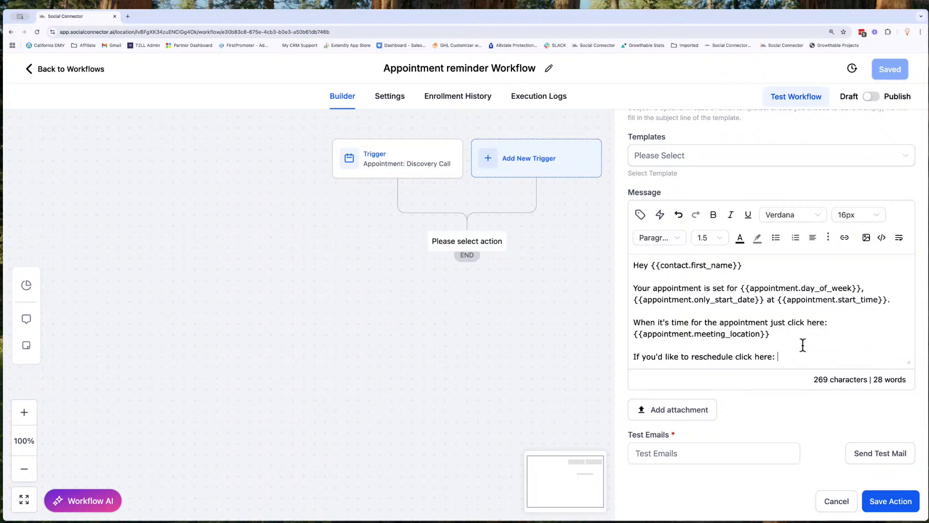
type("RESCG")
key("BackSpace")
key("BackSpace")
key("BackSpace")
key("BackSpace")
key("BackSpace")
type("SCHEDUL")
Link the word "RESCHEDULE" in the message to {{appointment.reschedule_link}}, opening in a new window
double_click(805, 357)
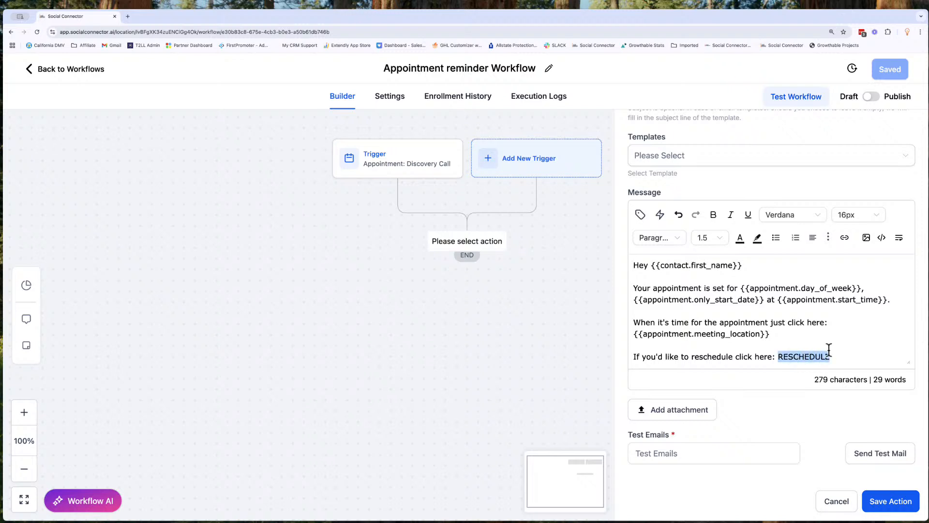
left_click(845, 238)
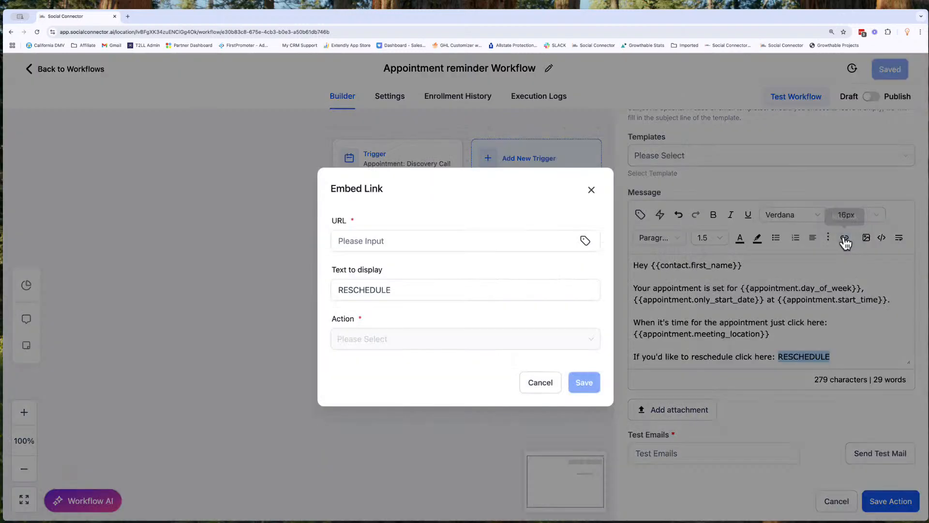
left_click(407, 247)
key("super+v")
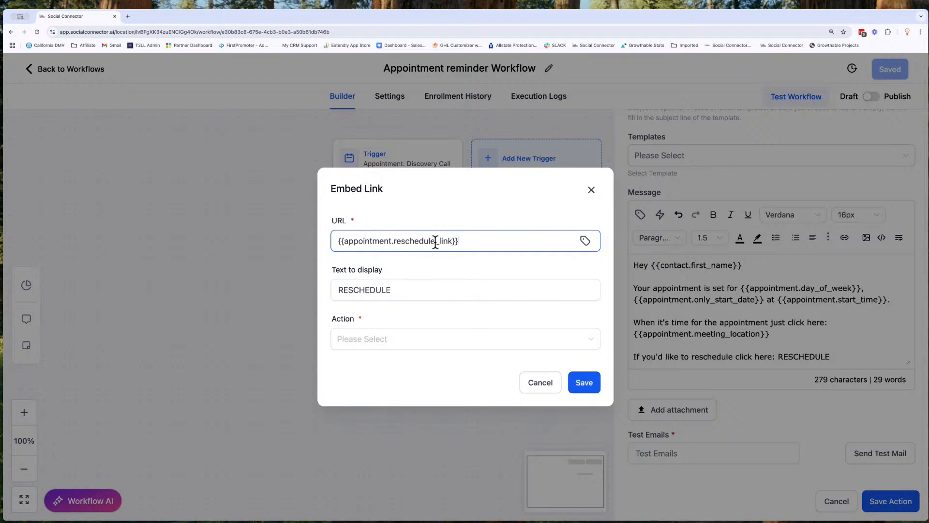
left_click(430, 345)
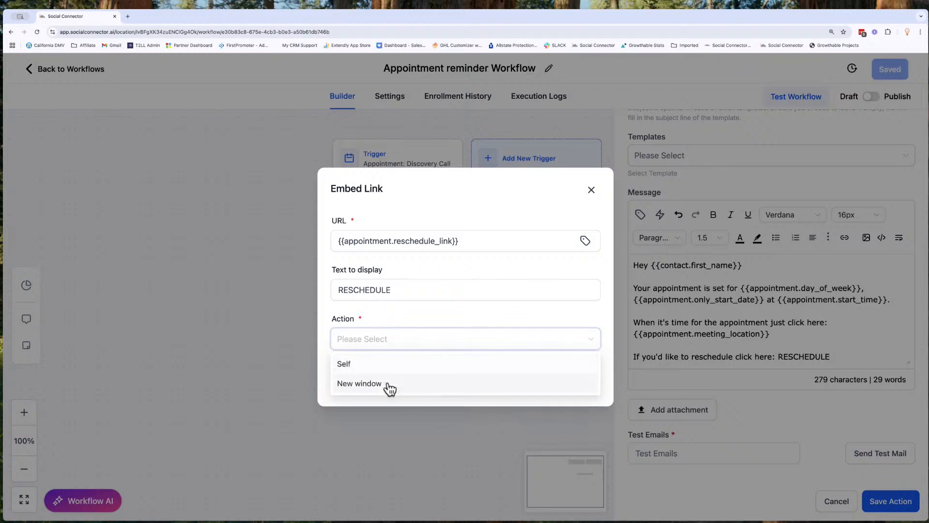
left_click(328, 355)
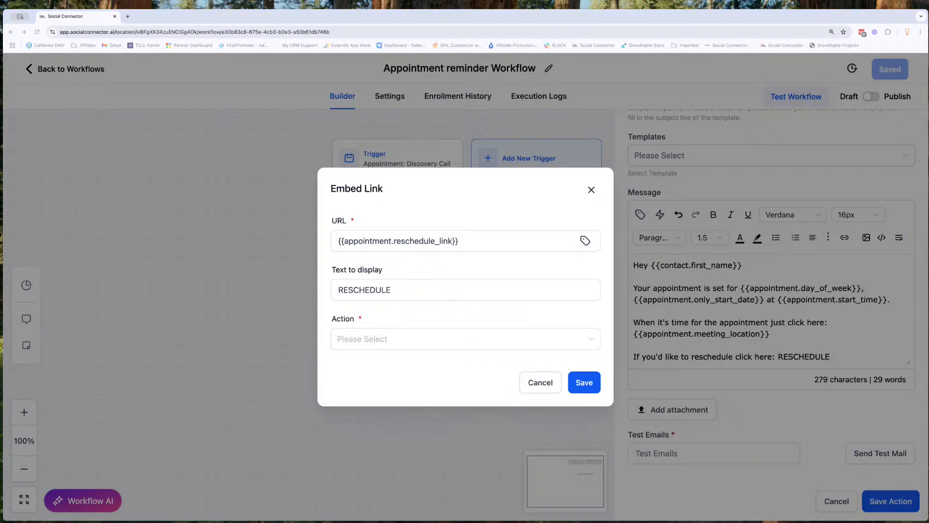
left_click(374, 338)
left_click(371, 384)
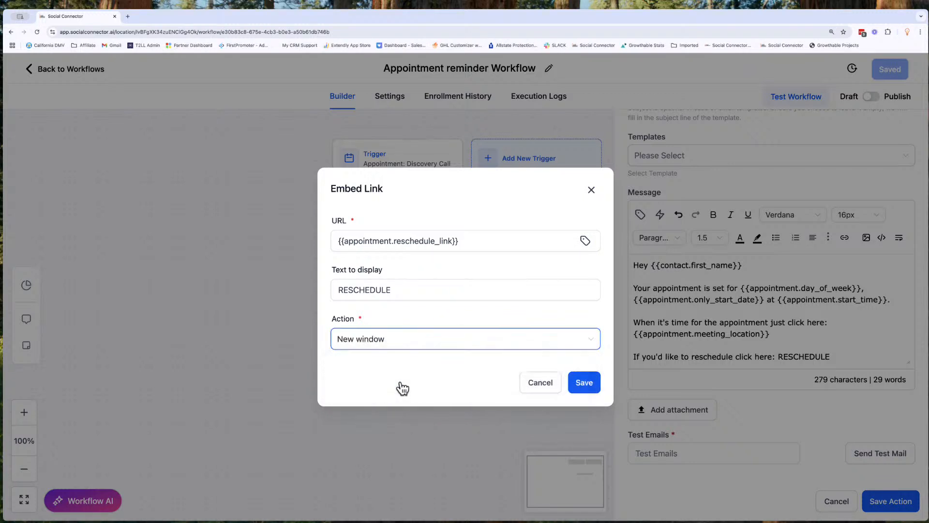
left_click(581, 380)
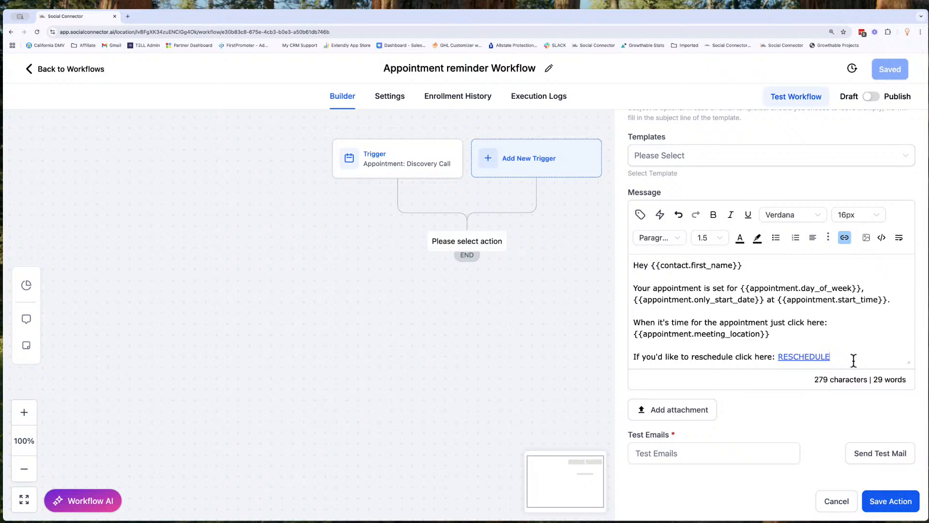
Add a paragraph reading "Add to Google Calender" below the reschedule line
key("Return")
type("You can d")
key("BackSpace")
type("add this to your Google Calender")
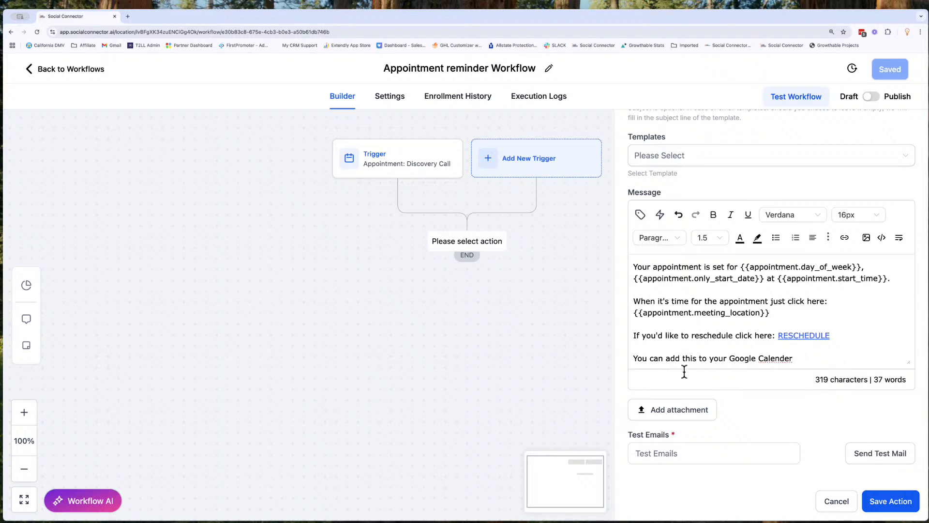
left_click_drag(725, 358, 631, 358)
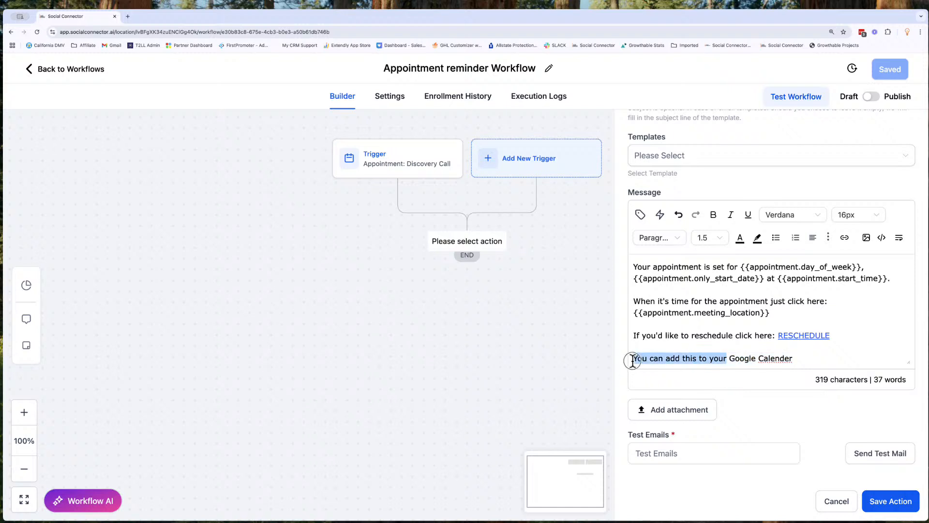
type("Add to")
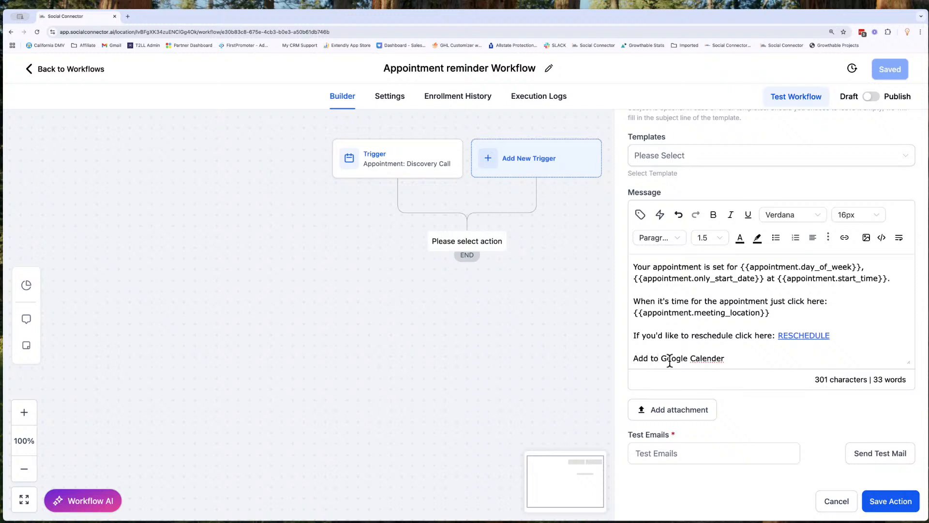
Insert the appointment's Add to Google Calendar custom value after "Google Calender"
left_click(741, 358)
left_click(641, 218)
scroll(624, 404, "down", 5)
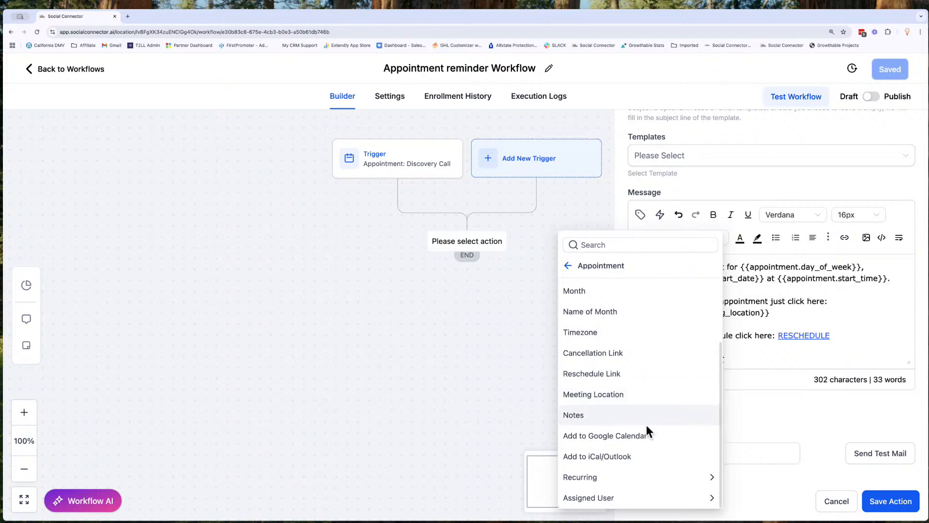
left_click(617, 438)
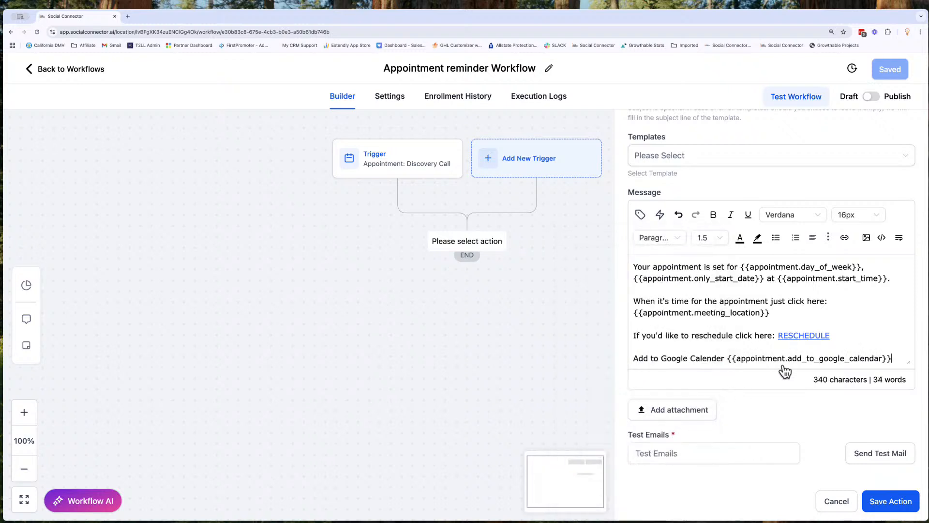
Link "Google Calender" to the copied {{appointment.add_to_google_calendar}} placeholder, opening in a new window, and delete the placeholder from the message
left_click_drag(893, 358, 729, 363)
key("super+c")
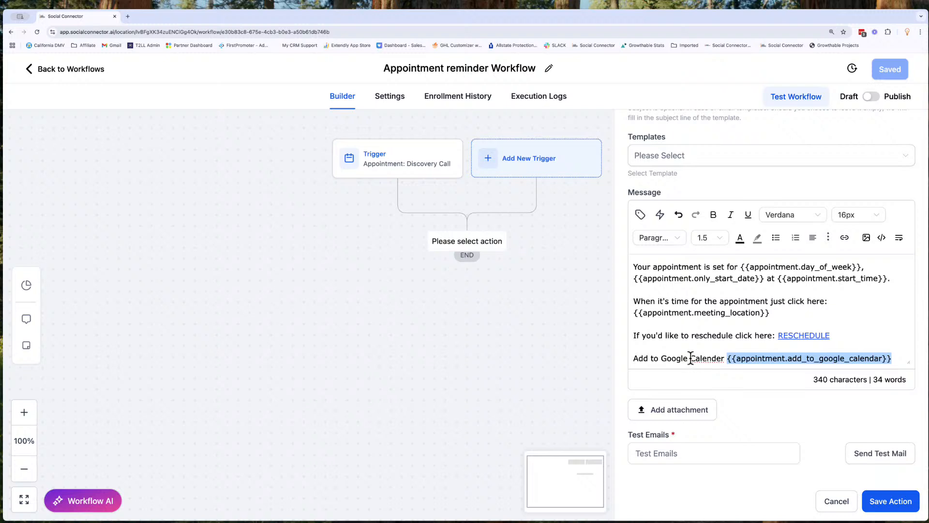
left_click_drag(662, 359, 723, 358)
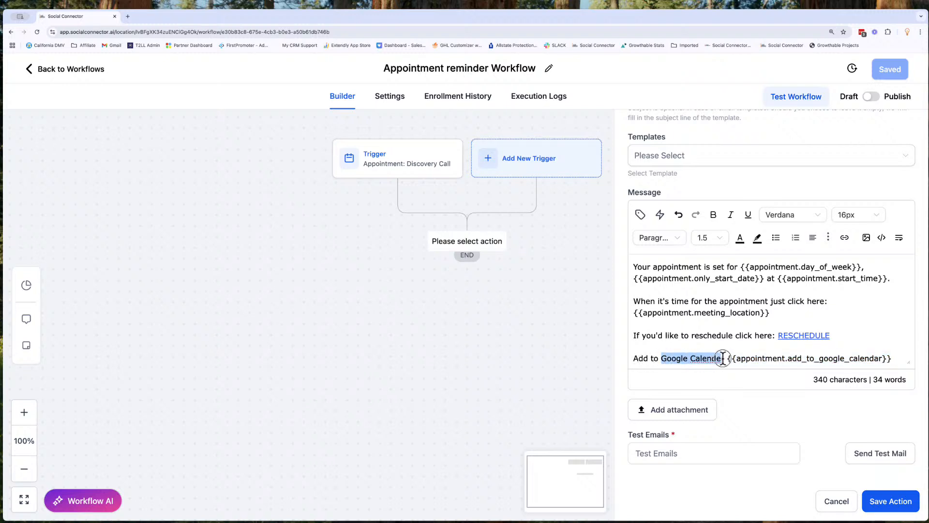
left_click(846, 238)
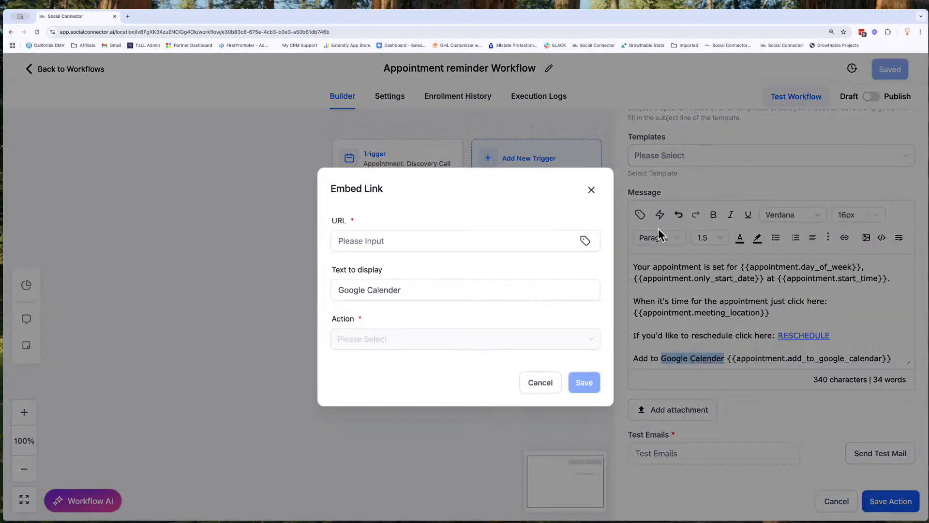
left_click(402, 239)
key("super+v")
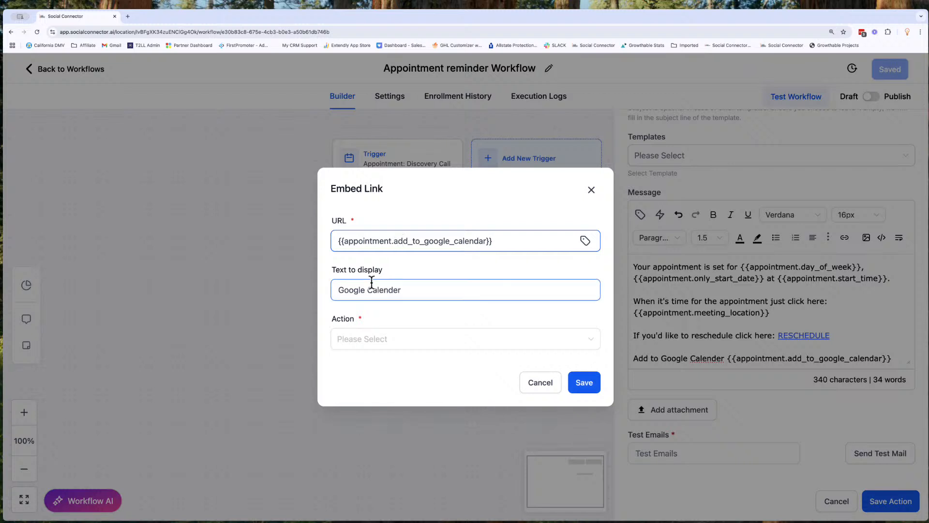
left_click(367, 338)
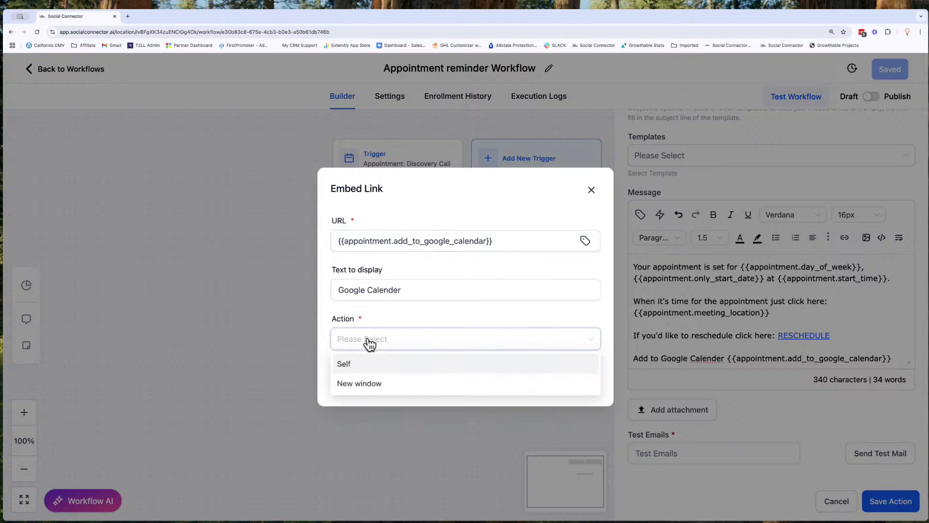
left_click(361, 384)
left_click(585, 381)
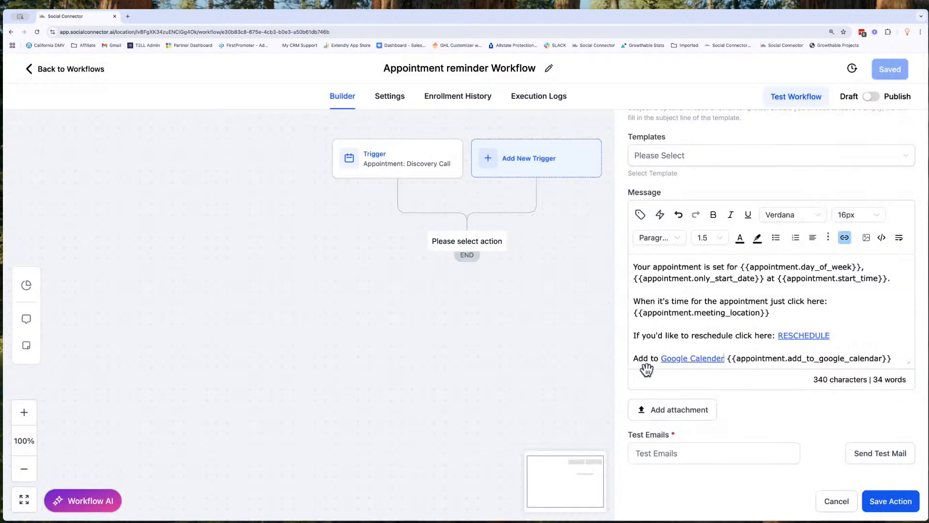
left_click_drag(728, 357, 894, 356)
key("BackSpace")
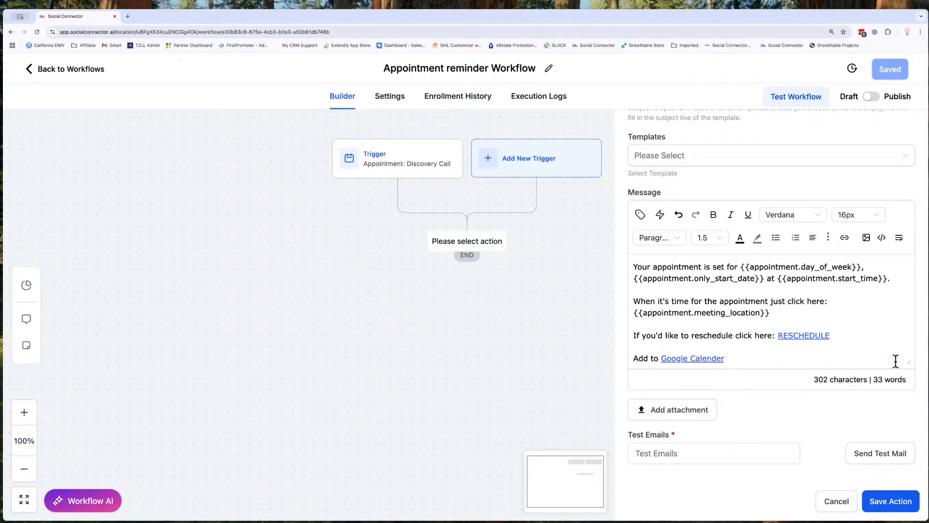
Add a "|" separator after the Google Calender link, followed by the appointment's Add to iCal/Outlook custom value
type("|")
left_click(642, 215)
scroll(627, 370, "down", 4)
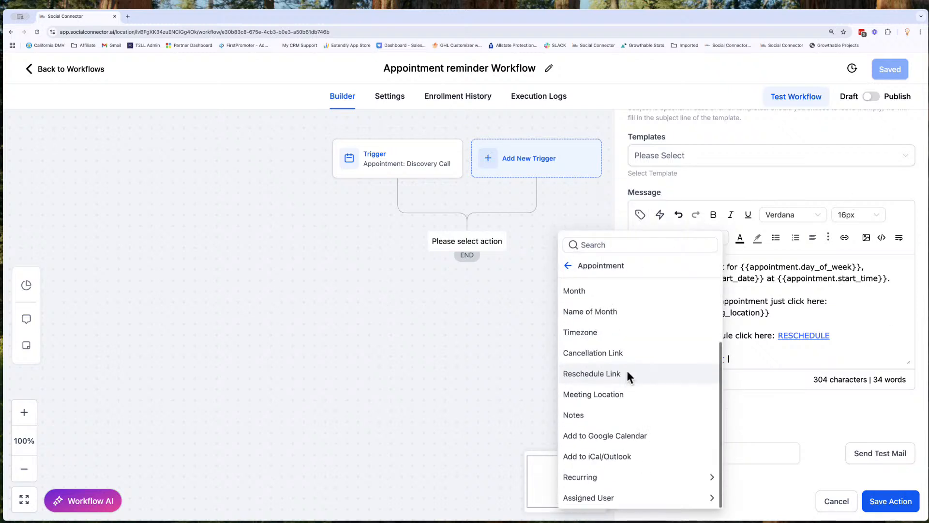
left_click(627, 460)
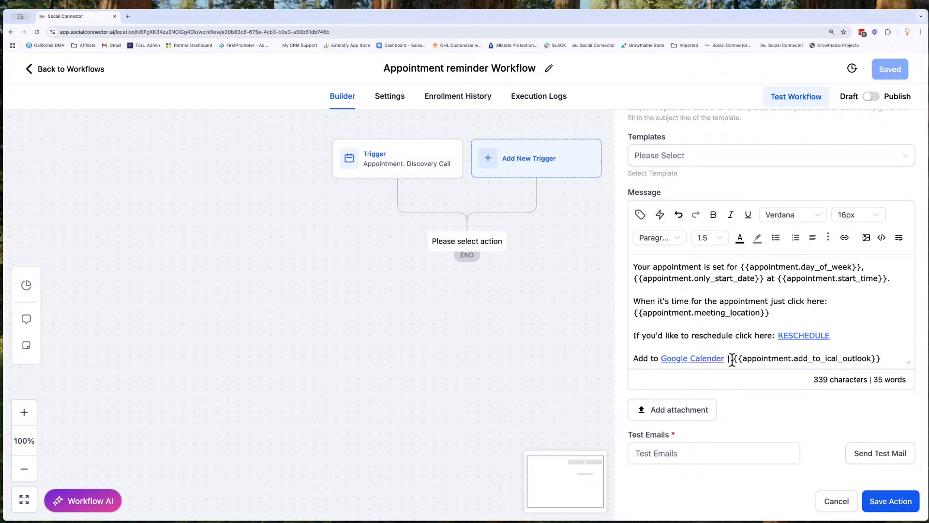
Write "iCal or Outlook" after the separator and cut the {{appointment.add_to_ical_outlook}} placeholder from the message
type("iCal")
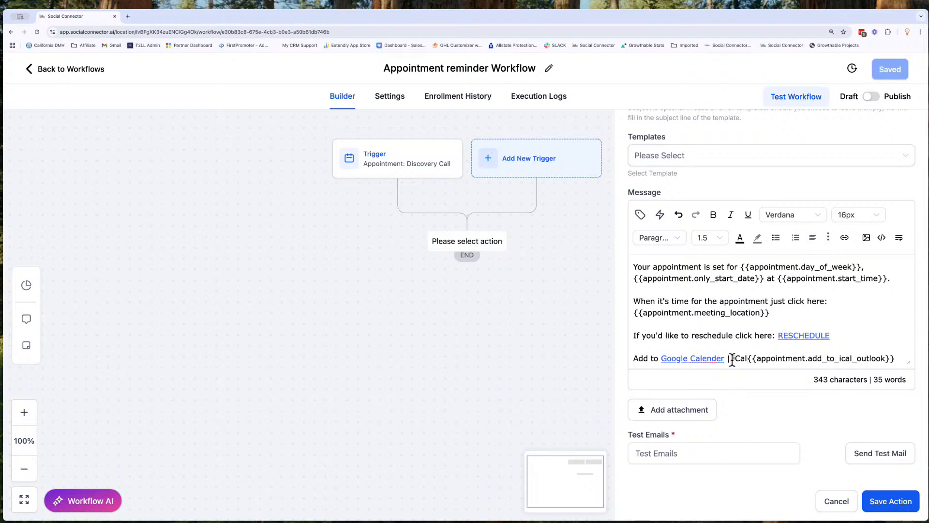
type(" or Outlo")
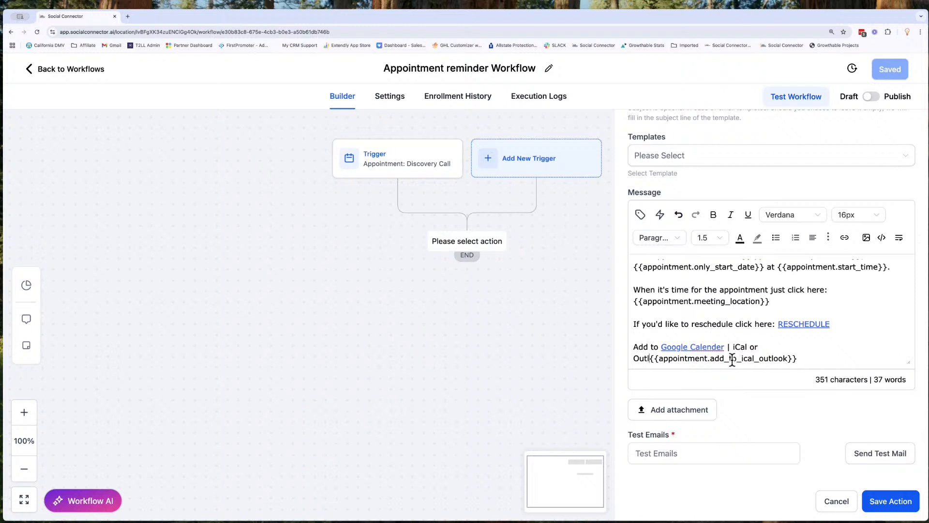
type("ok")
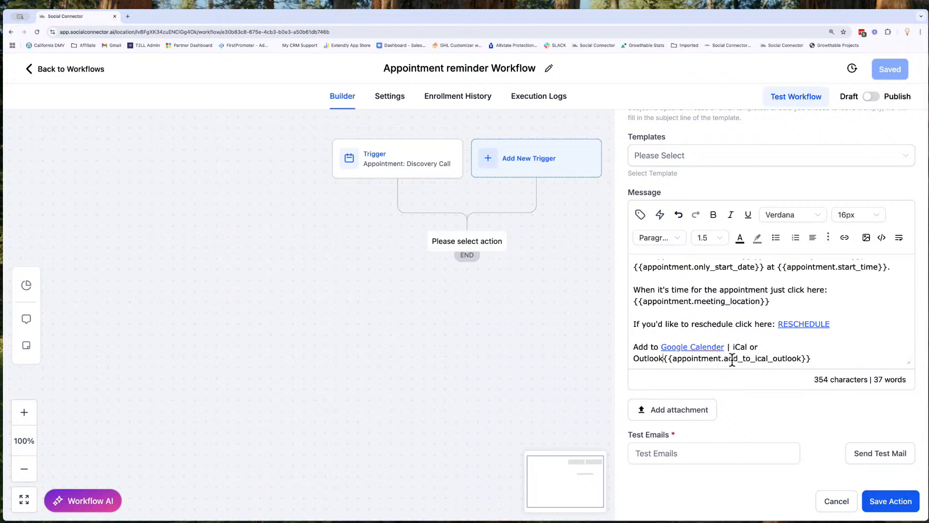
left_click_drag(824, 358, 665, 360)
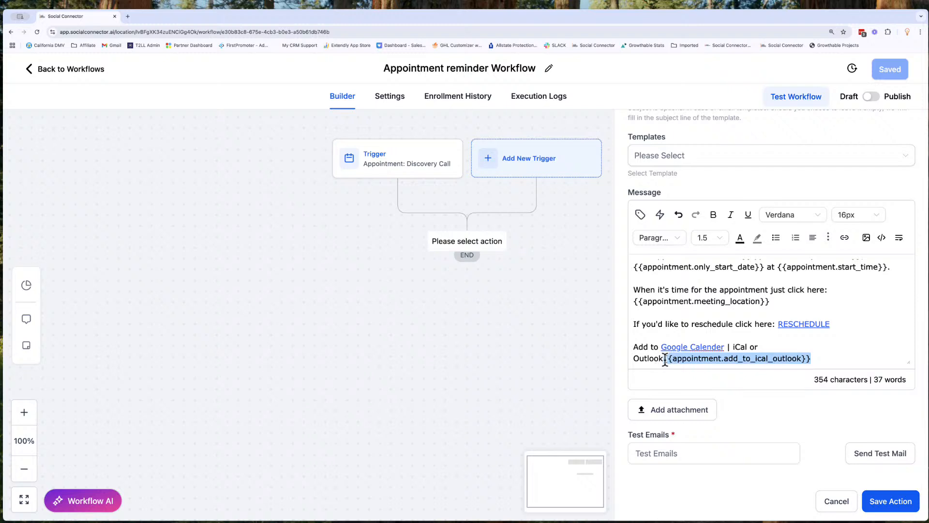
key("BackSpace")
Link "iCal or Outlook" to {{appointment.add_to_ical_outlook}}, opening in a new window
left_click_drag(797, 359, 733, 359)
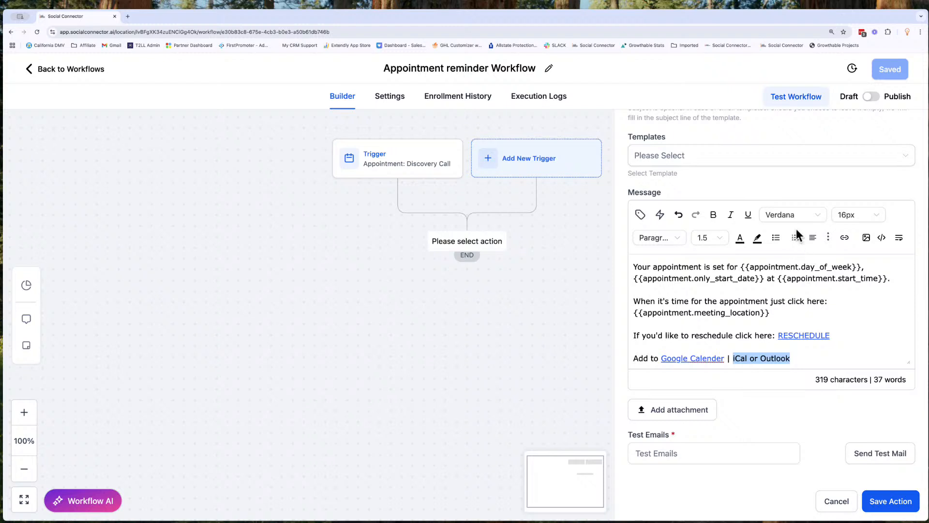
left_click(845, 238)
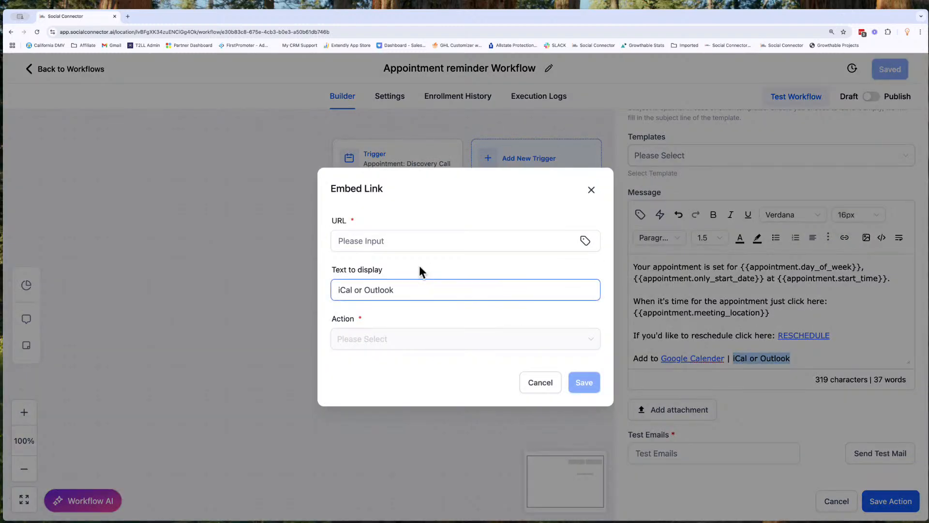
left_click(406, 244)
type("{{appointment.add_to_ical_outlook}}")
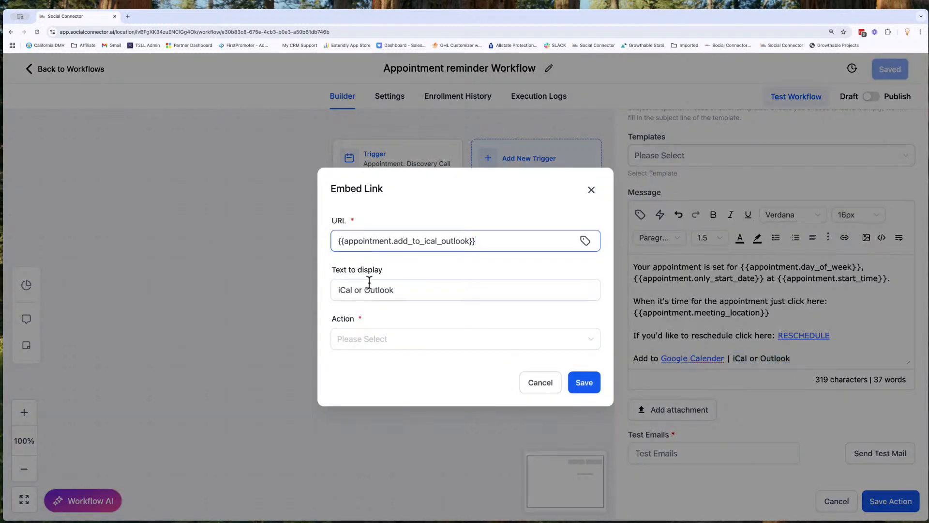
left_click(367, 336)
left_click(362, 384)
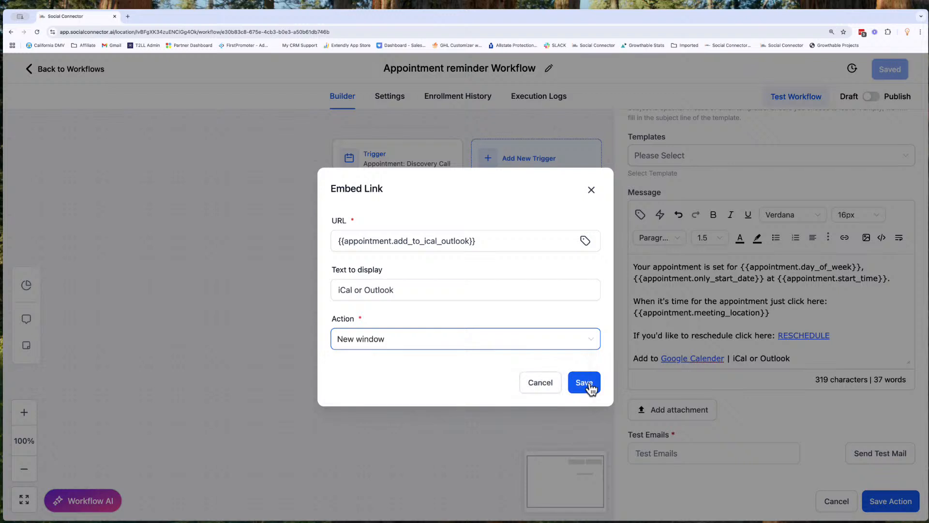
left_click(581, 382)
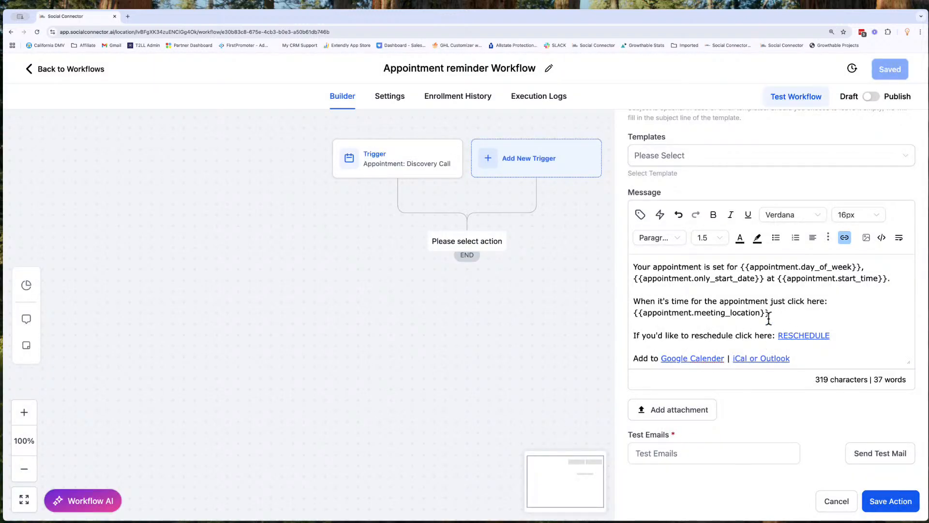
Review the finished message and save the Appointment Confirmation email action
scroll(791, 323, "up", 1)
scroll(791, 323, "down", 1)
left_click(833, 360)
left_click(895, 503)
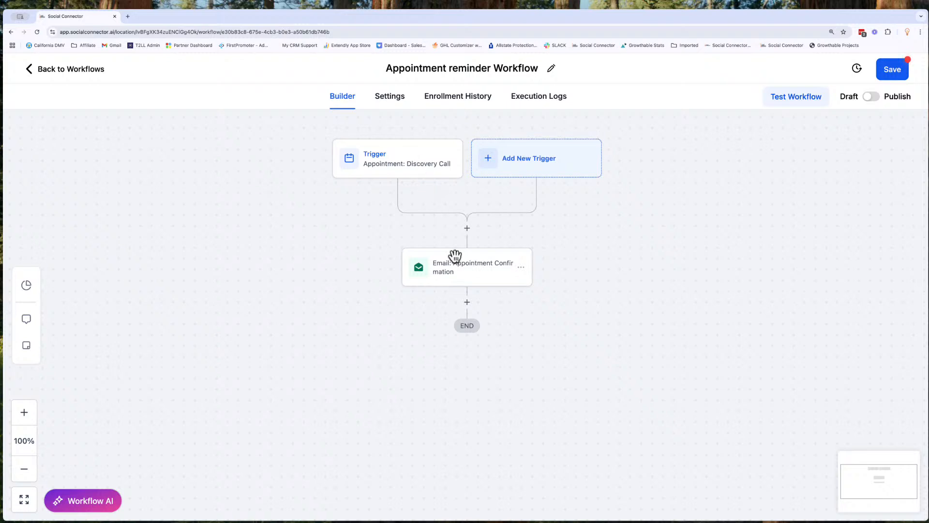
Add a Wait action after the Appointment Confirmation email and name it "Wait 1 Day Before Appointment"
left_click(466, 303)
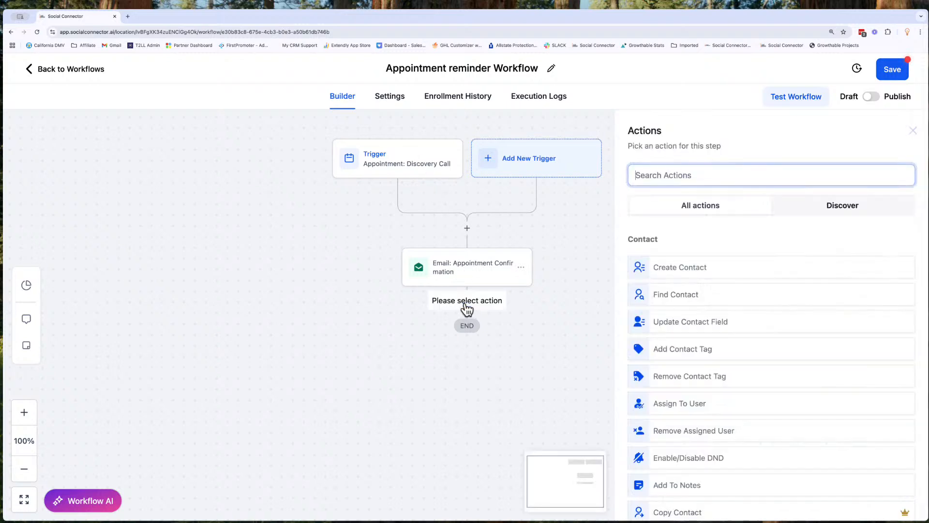
type("wait")
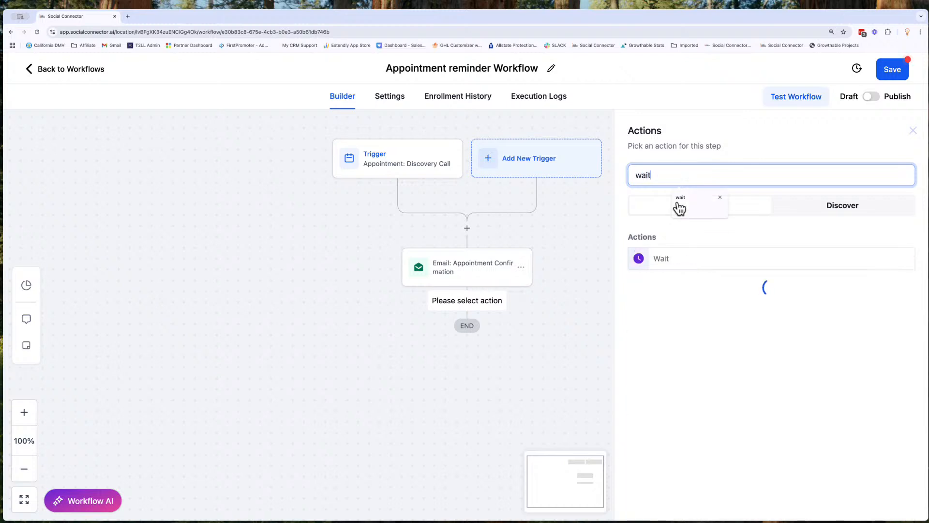
left_click(661, 259)
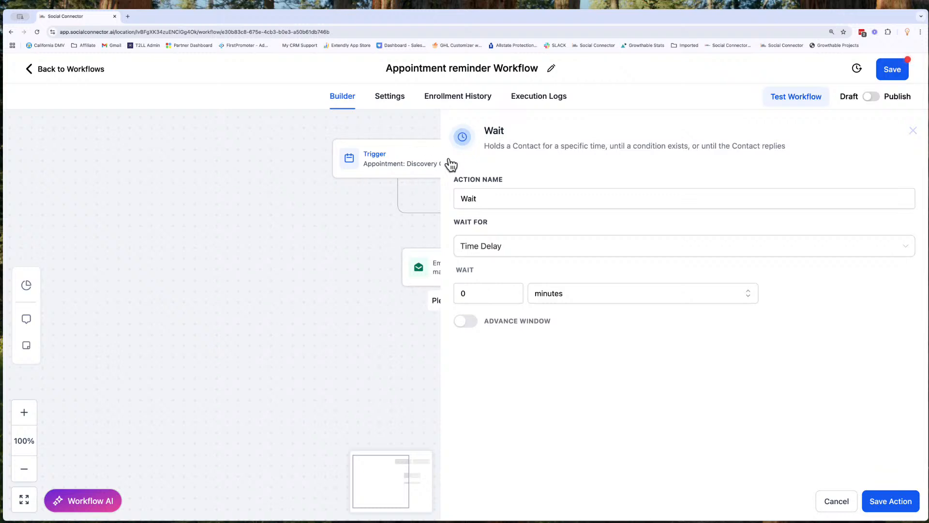
left_click(492, 202)
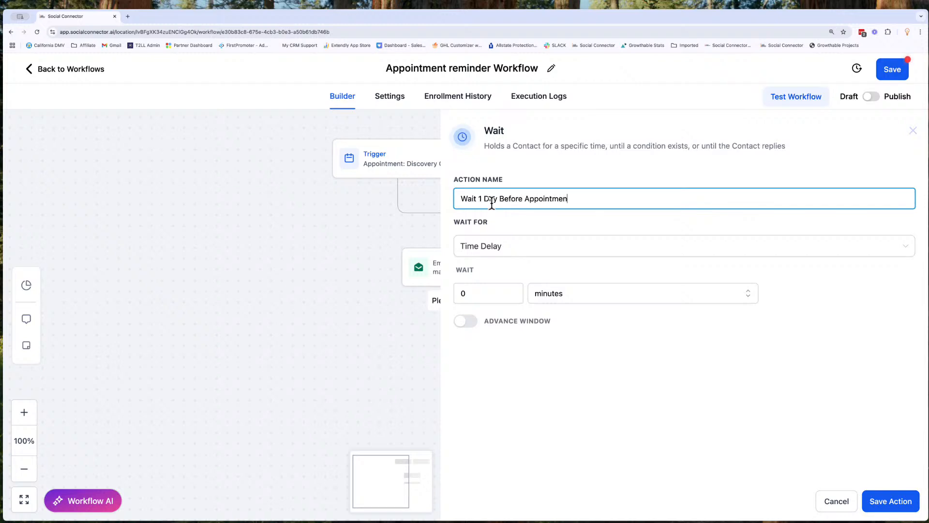
Make the wait last until 1 day before the Event / Appointment time and save the action
left_click(487, 245)
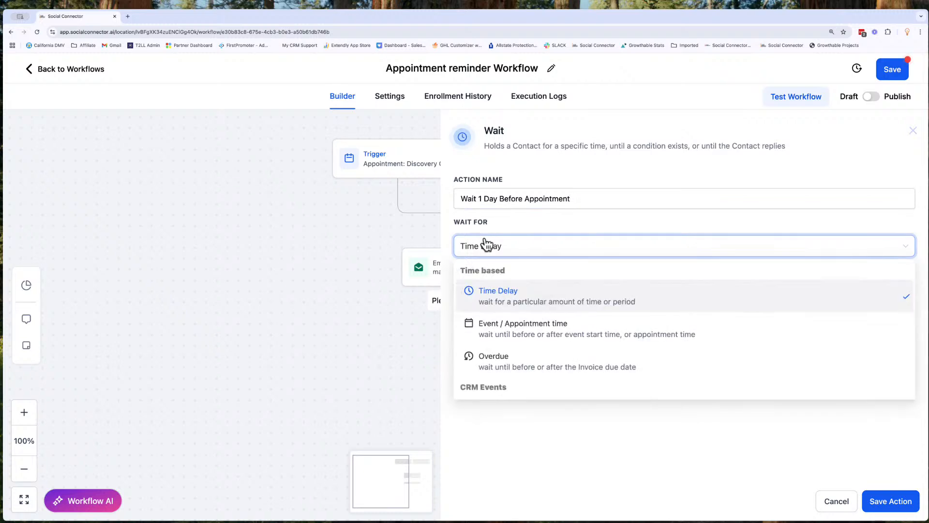
left_click(534, 334)
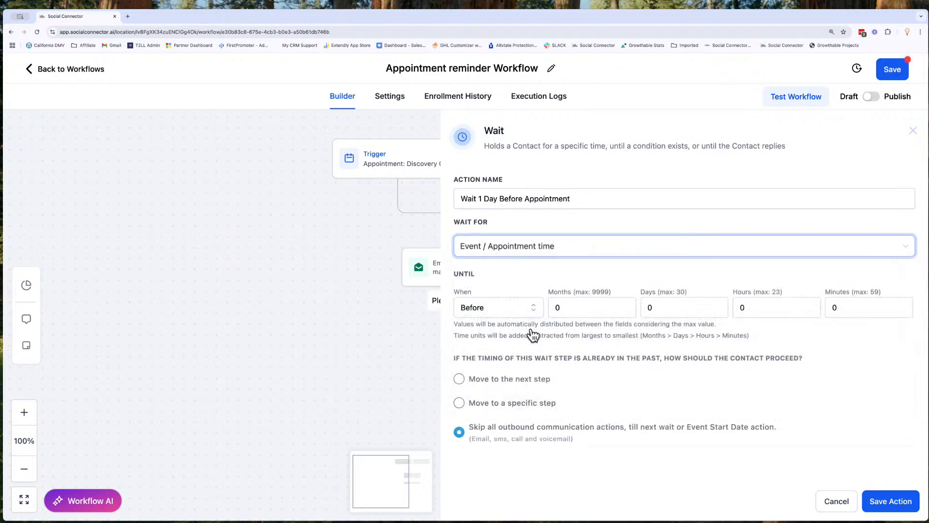
left_click(490, 314)
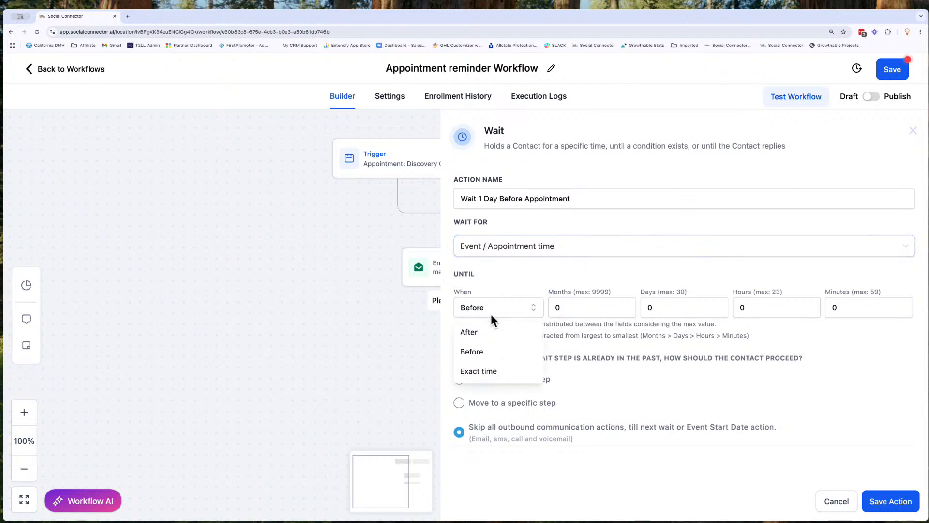
left_click(481, 353)
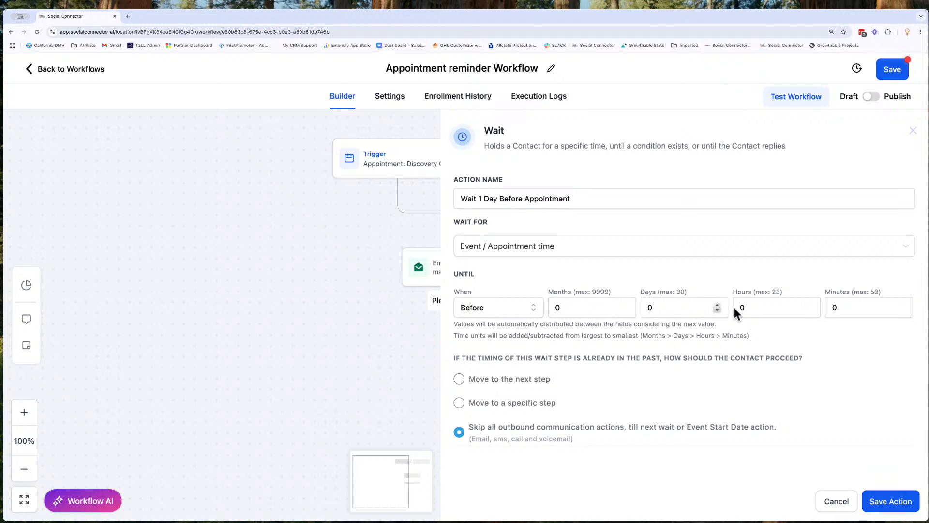
left_click(651, 308)
key("BackSpace")
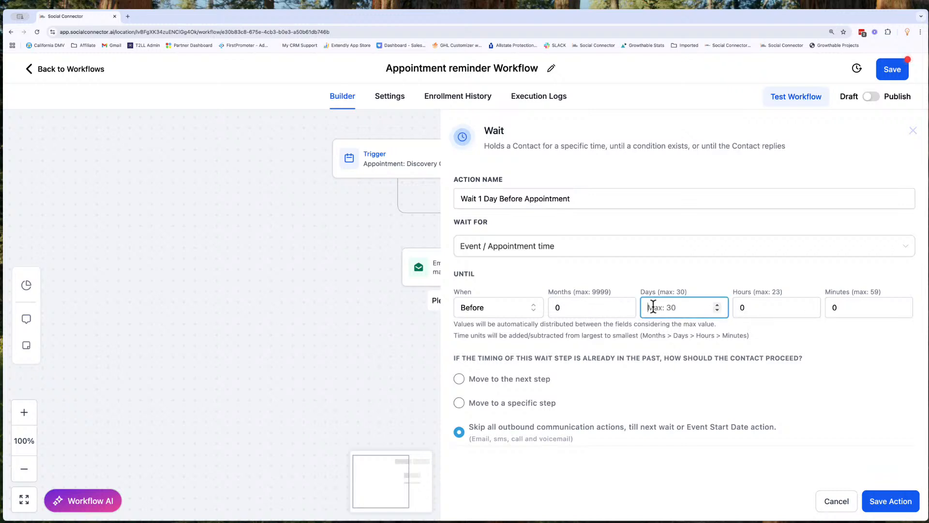
type("1")
left_click(891, 501)
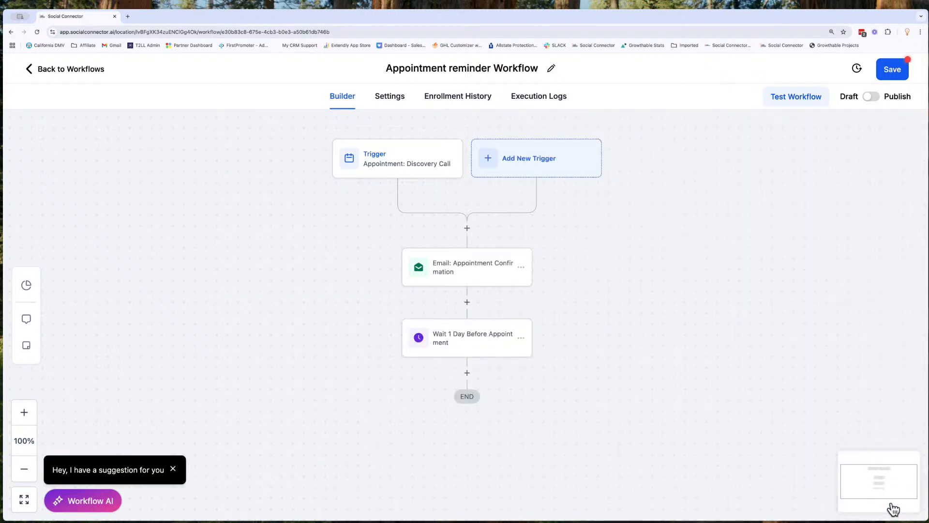
Add a Send SMS action after the one-day wait with the message "Looking forward to tomorrow!" and save it
left_click(467, 373)
type("sms")
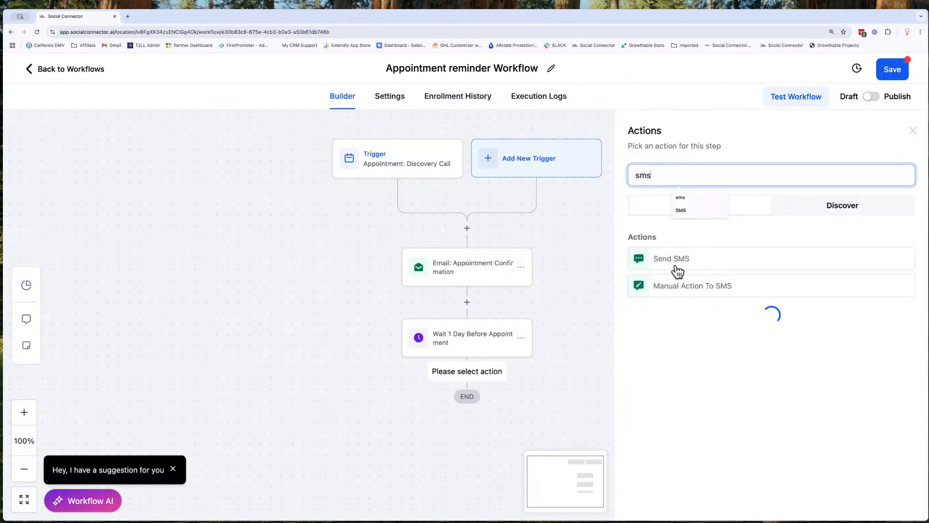
left_click(663, 258)
left_click(670, 374)
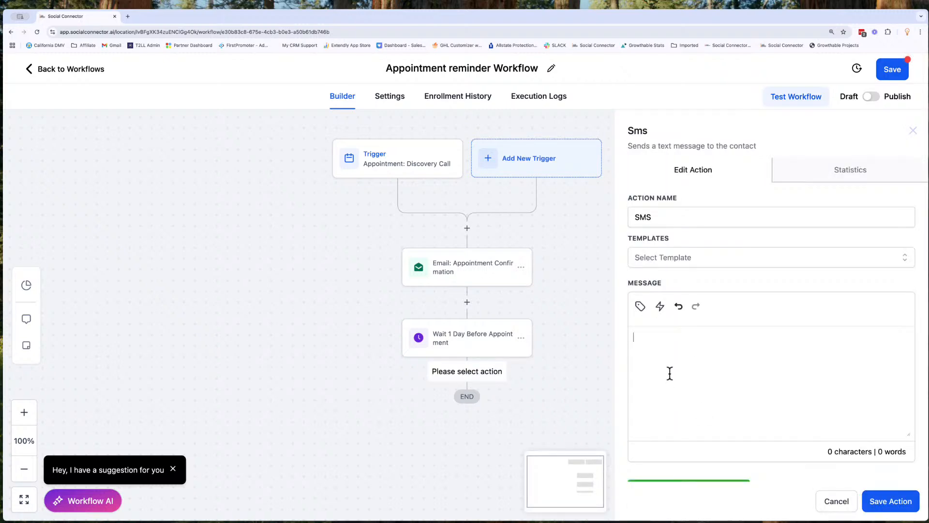
type("Looking forward to tomorrow!")
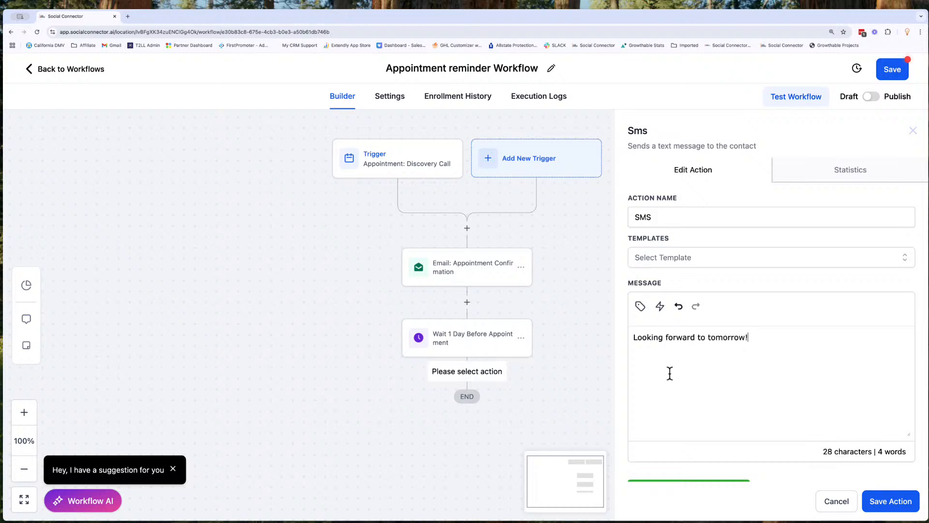
left_click(881, 501)
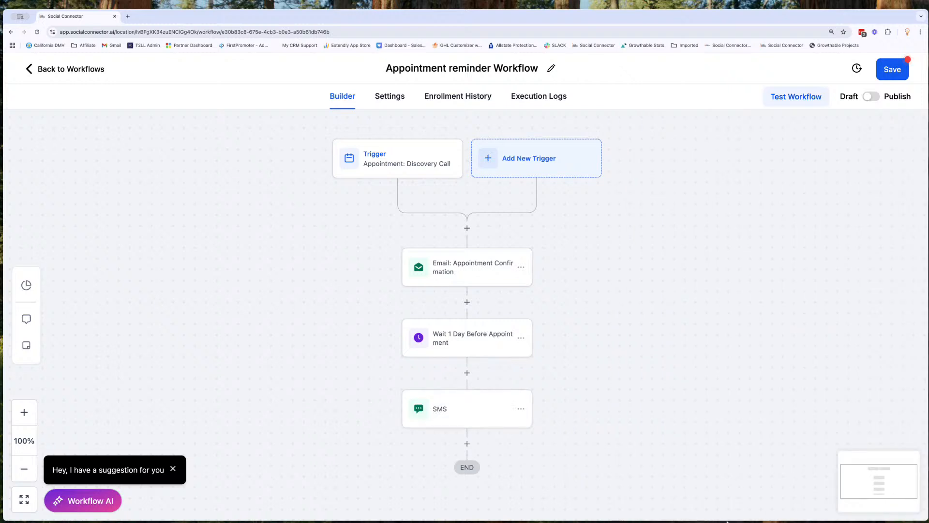
Add a Wait action after the SMS until 10 minutes before the Event / Appointment time, named "Wait 10 Minutes Before"
scroll(587, 411, "down", 5)
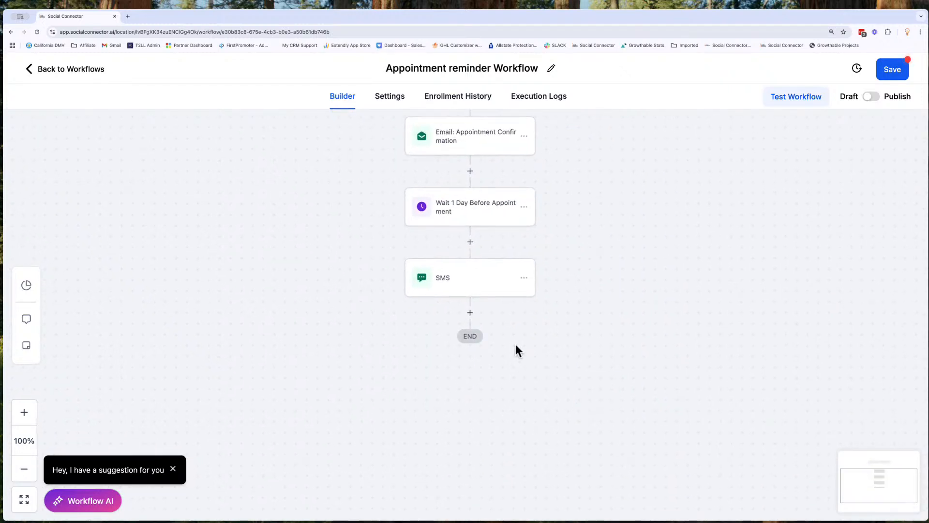
left_click(471, 313)
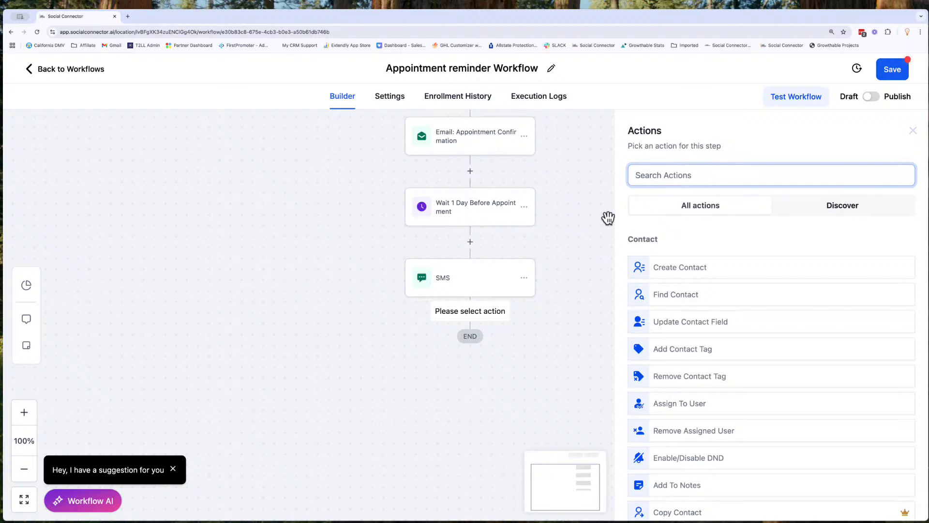
type("wait")
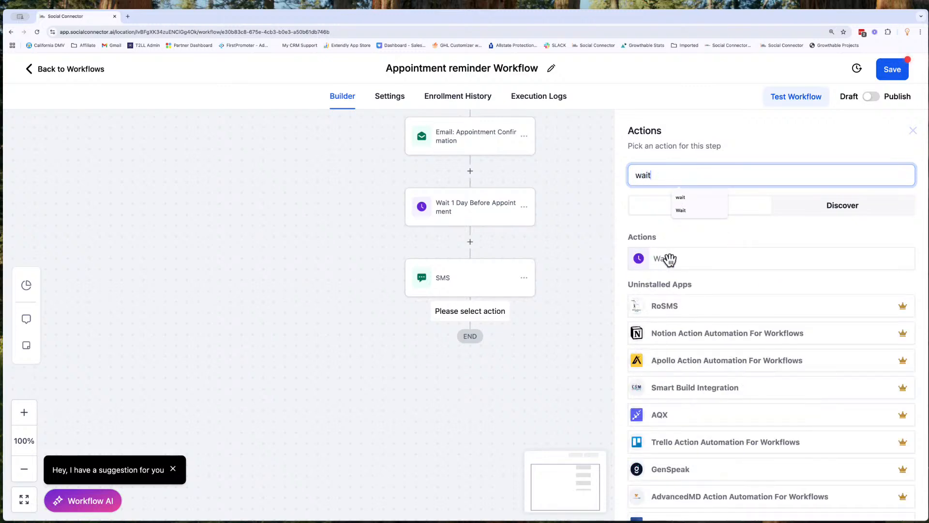
left_click(669, 259)
left_click(473, 248)
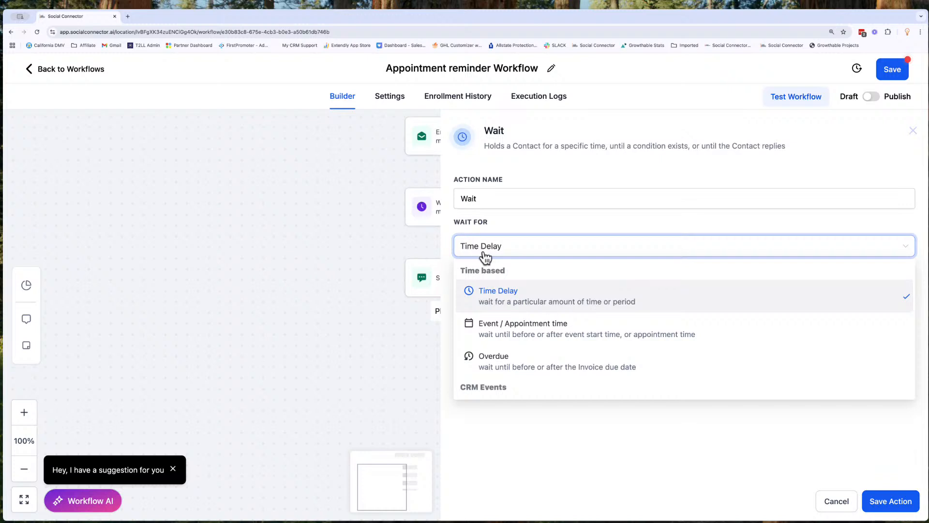
left_click(508, 327)
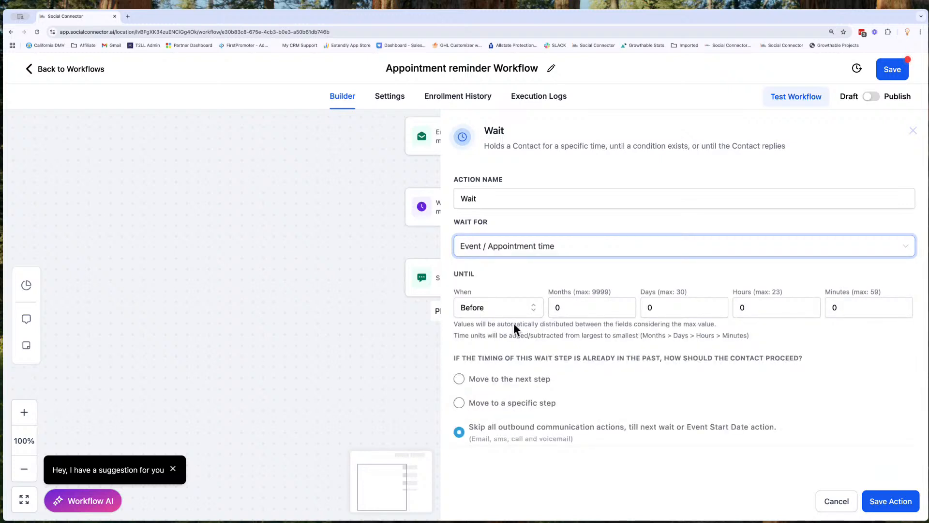
left_click(832, 308)
left_click(533, 206)
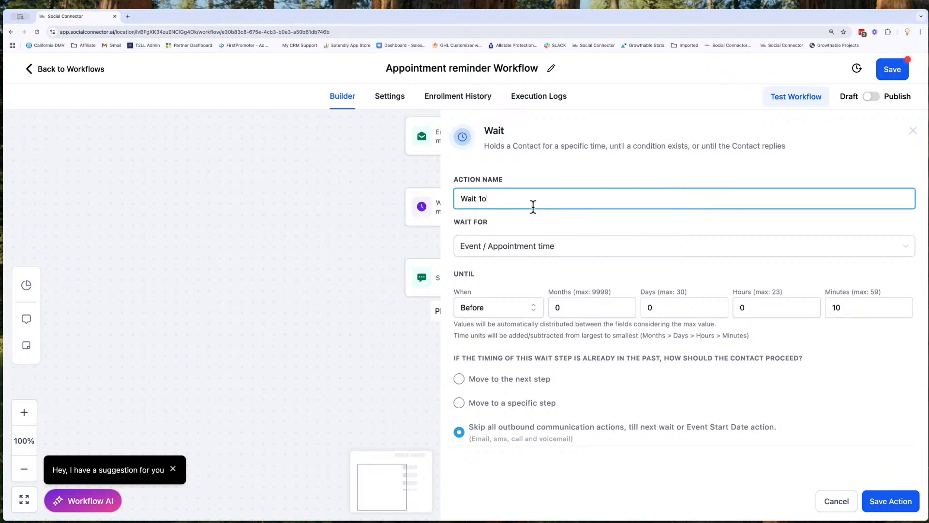
type("10 Minutes Before")
left_click(882, 501)
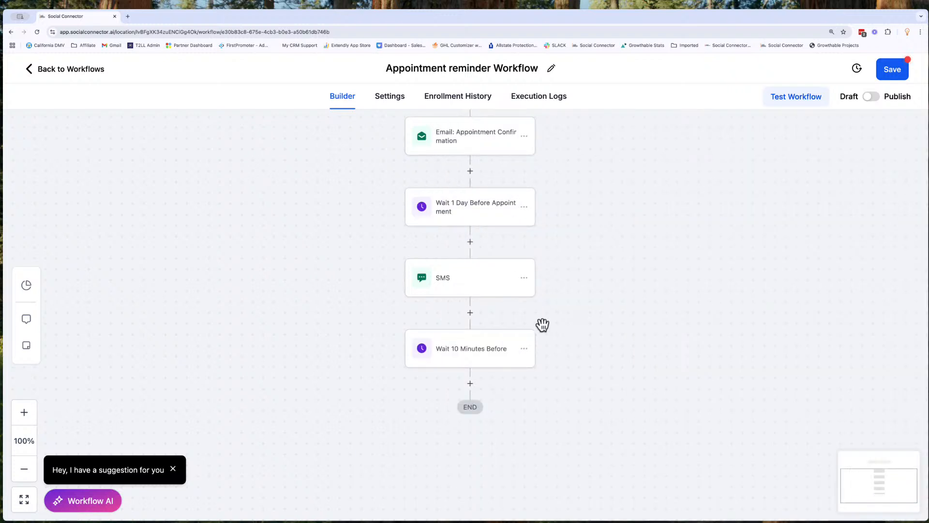
Copy the SMS action to the end of the workflow, after the 10-minute wait
left_click(527, 280)
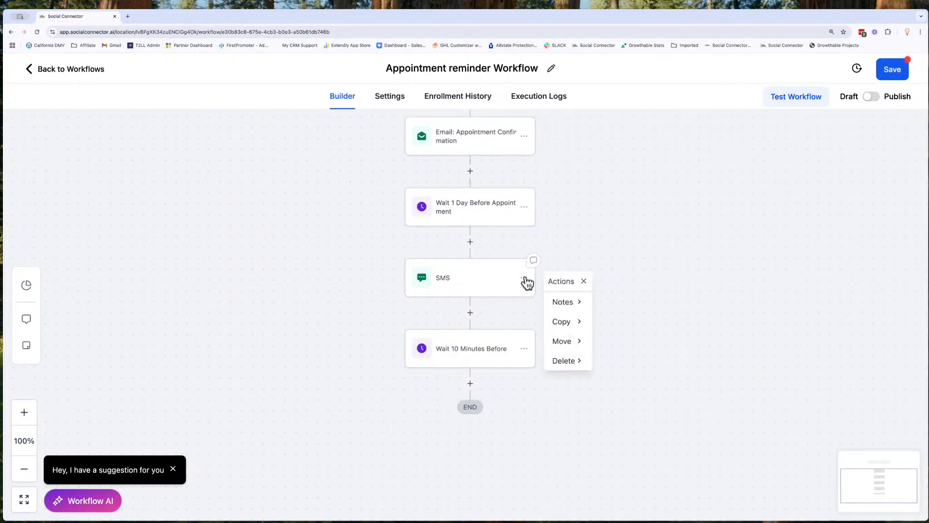
mouse_move(565, 321)
left_click(612, 304)
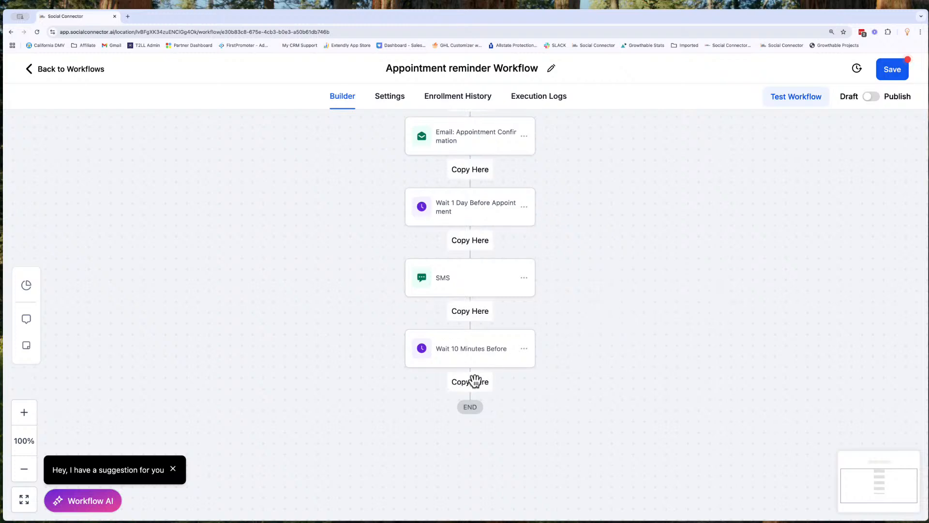
left_click(474, 383)
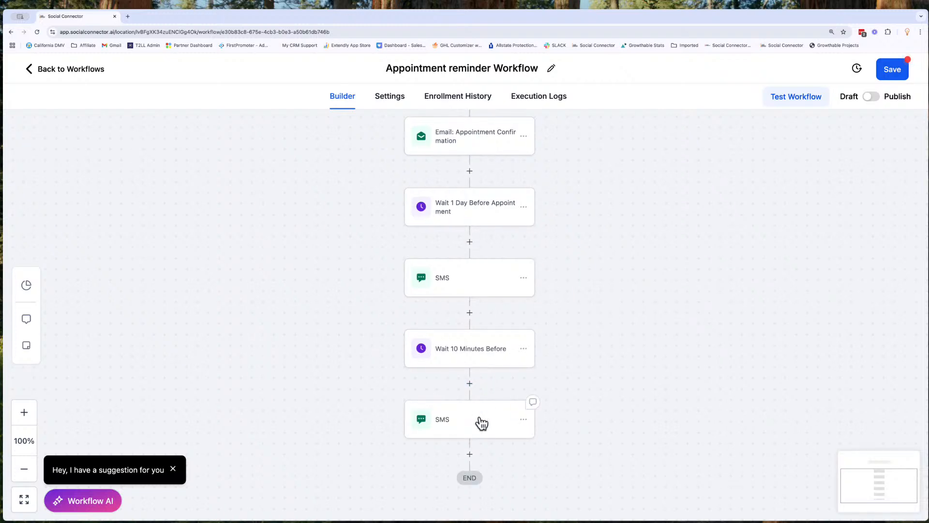
Replace the copied SMS's message with "See you in 10 Minutes!" and save both the action and the workflow
left_click(457, 425)
triple_click(753, 341)
type("See you in")
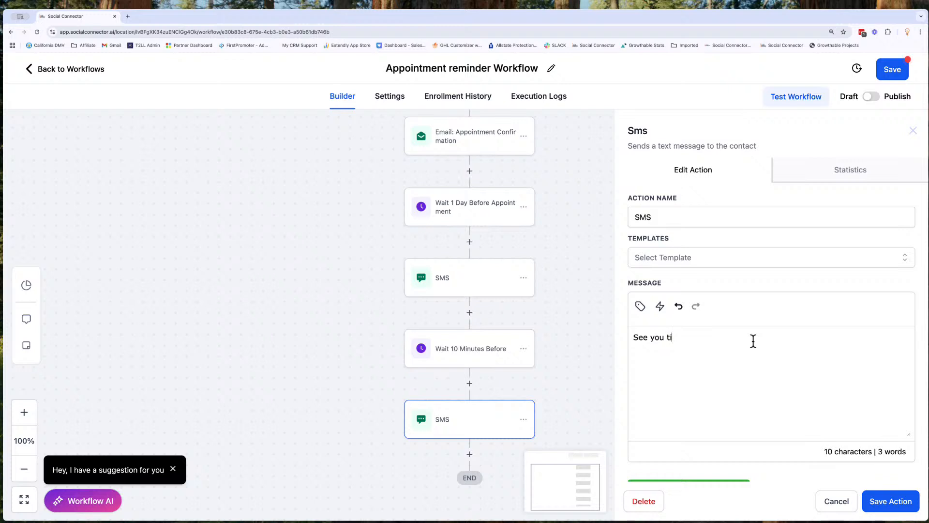
type(" 10 Minutes!")
left_click(876, 502)
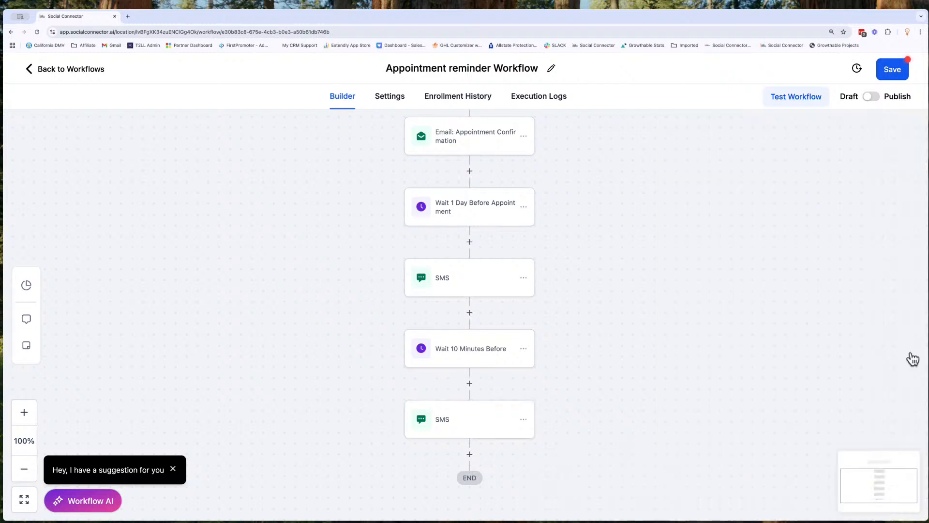
left_click(890, 72)
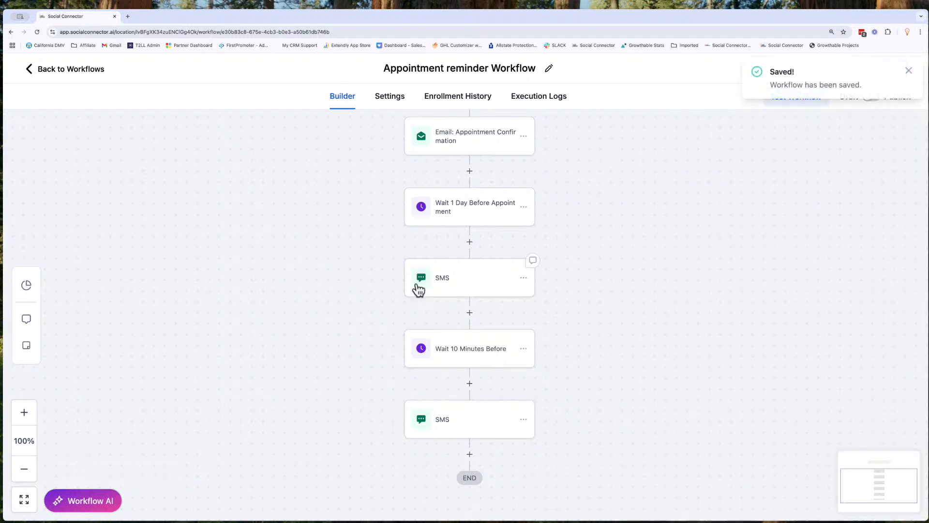
Examine the available wait types in the "Wait 1 Day Before Appointment" action without changing it, and look over the workflow
scroll(477, 245, "up", 2)
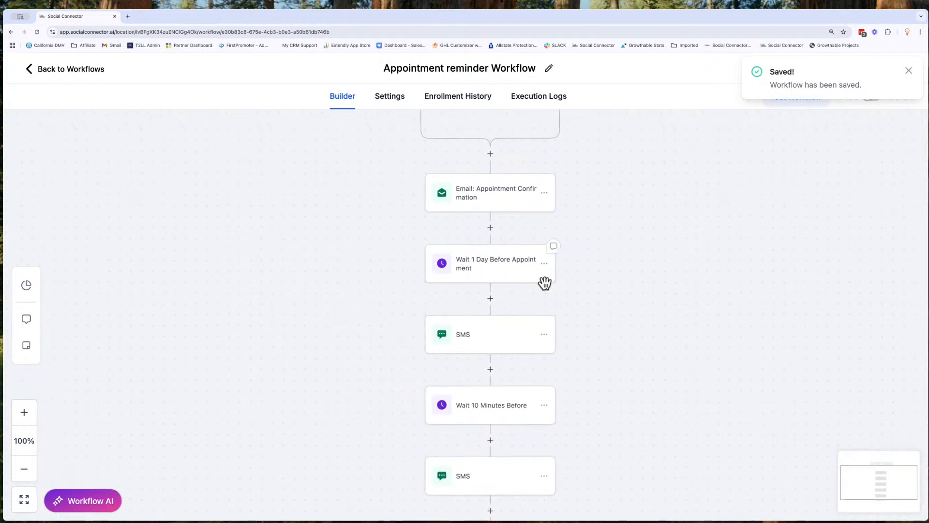
left_click(487, 267)
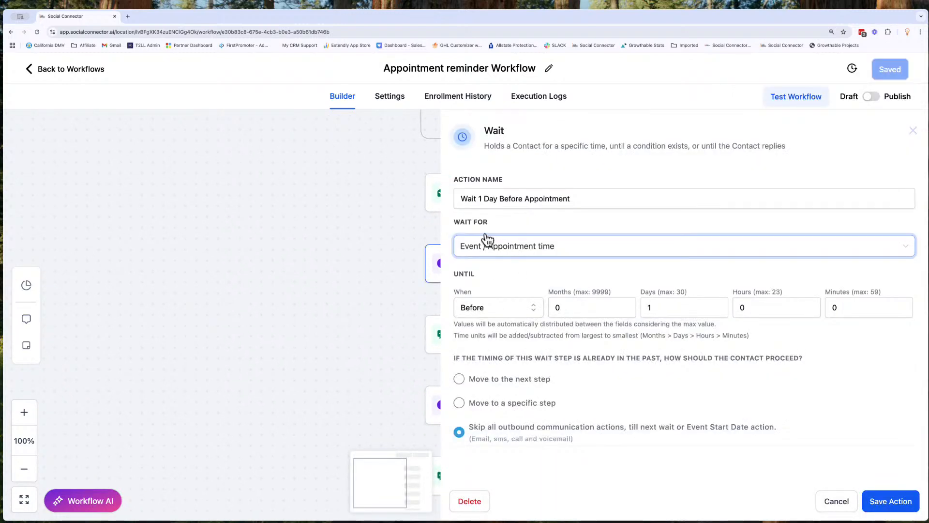
left_click(576, 249)
scroll(564, 359, "down", 3)
scroll(563, 372, "down", 1)
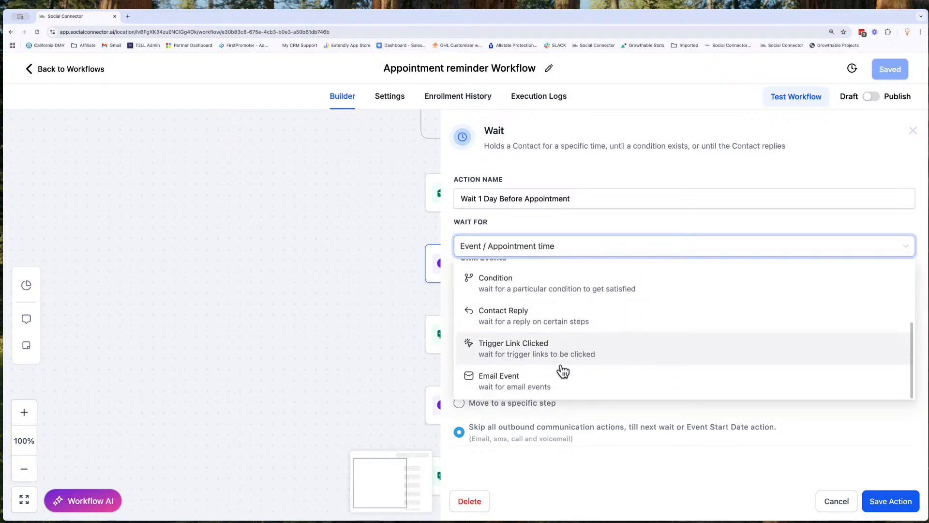
scroll(592, 348, "up", 4)
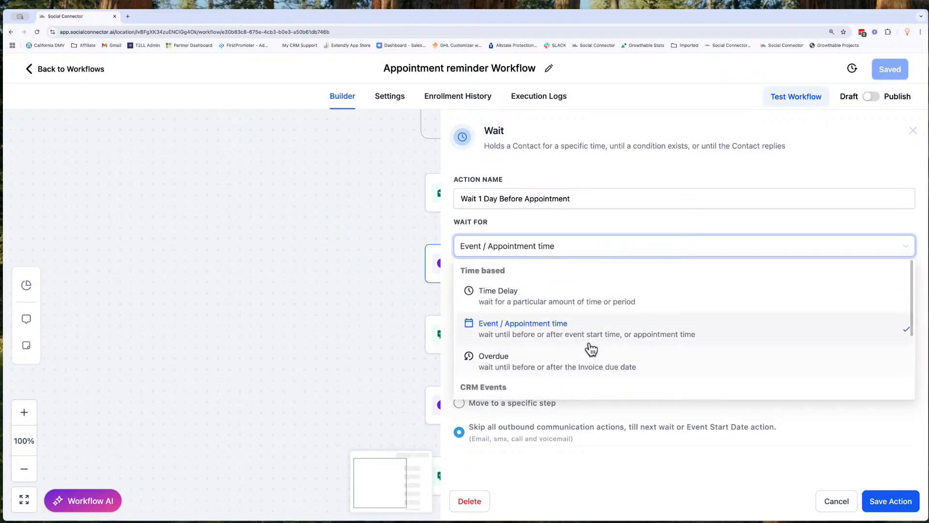
left_click(837, 503)
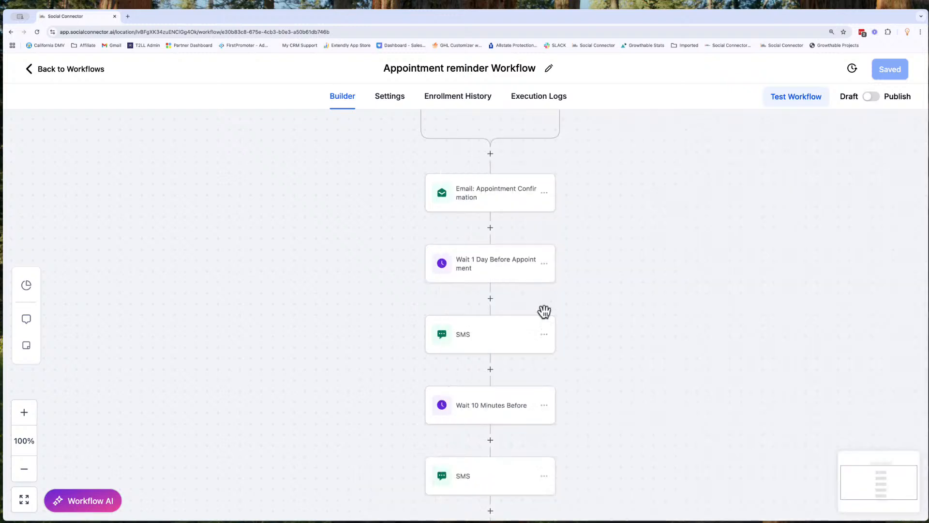
scroll(545, 315, "down", 2)
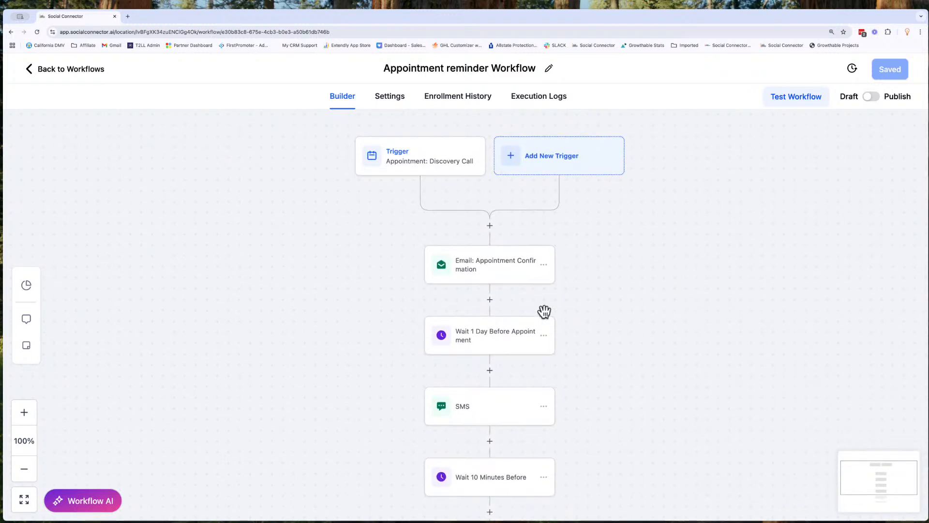
scroll(545, 315, "down", 1)
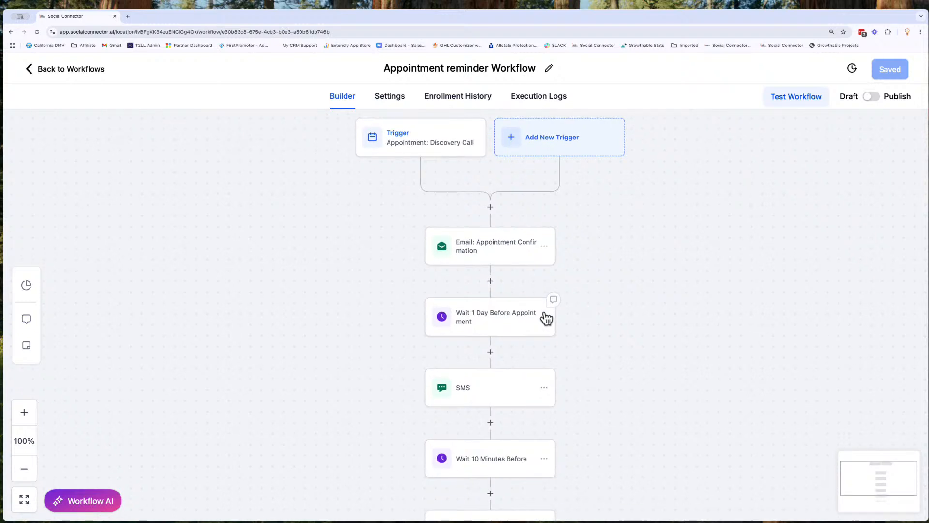